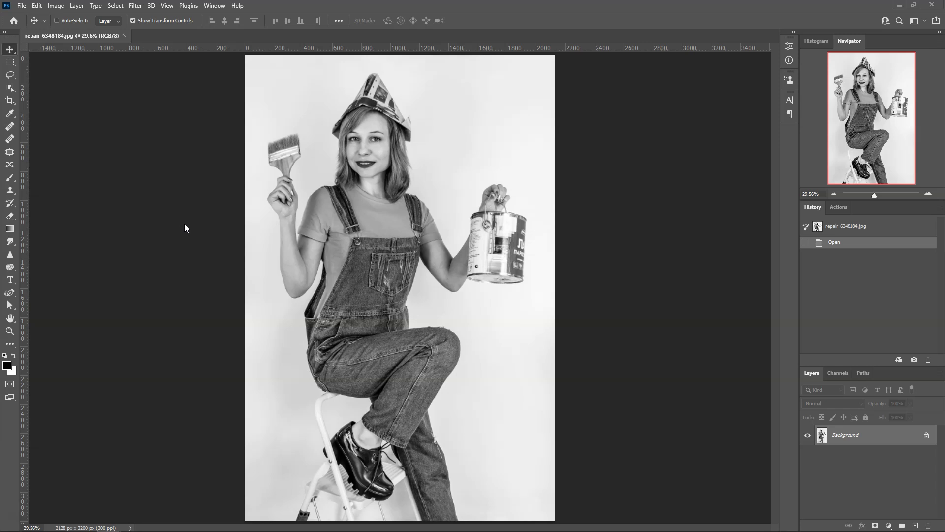
# - Open Filter > Neural Filters over the black-and-white portrait, with Colorize listed
pyautogui.click(138, 7)
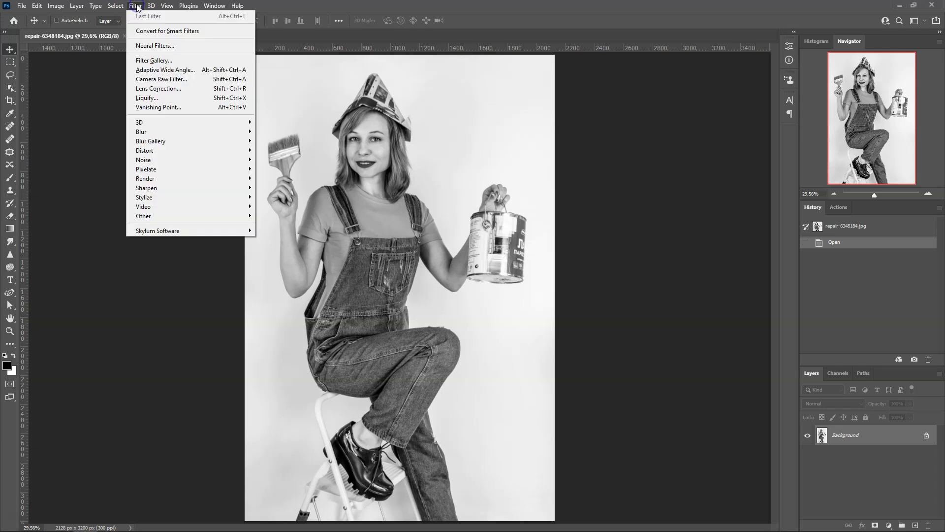
pyautogui.click(156, 46)
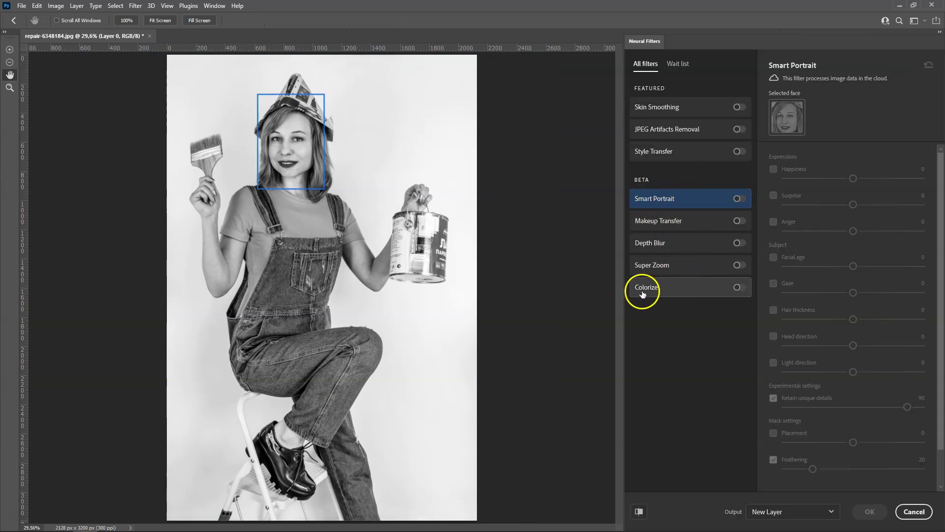
pyautogui.moveTo(690, 286)
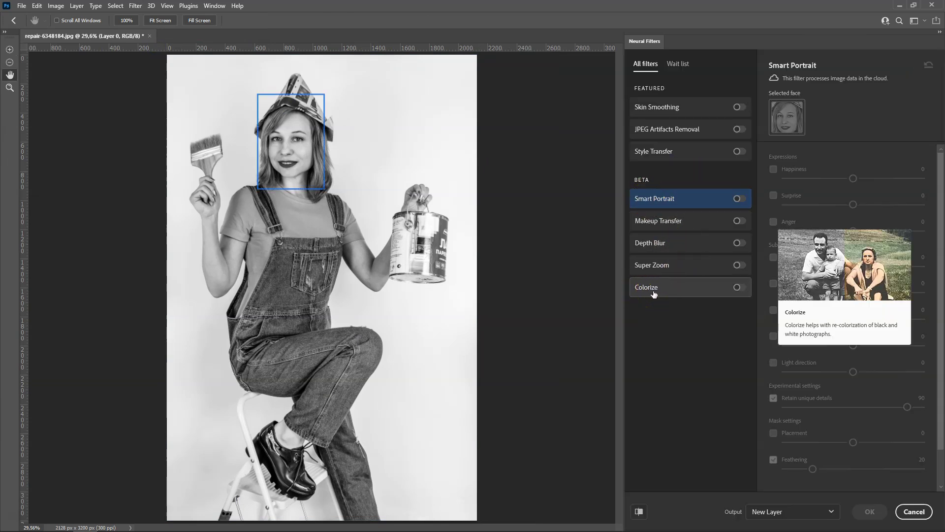
pyautogui.click(804, 273)
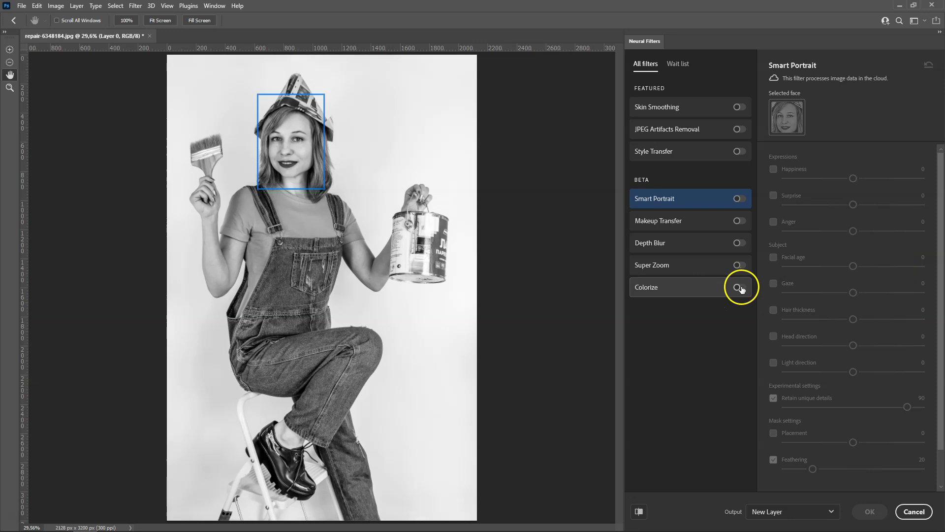
# - Select Colorize and switch it on for an automatic full-colour preview
pyautogui.click(678, 291)
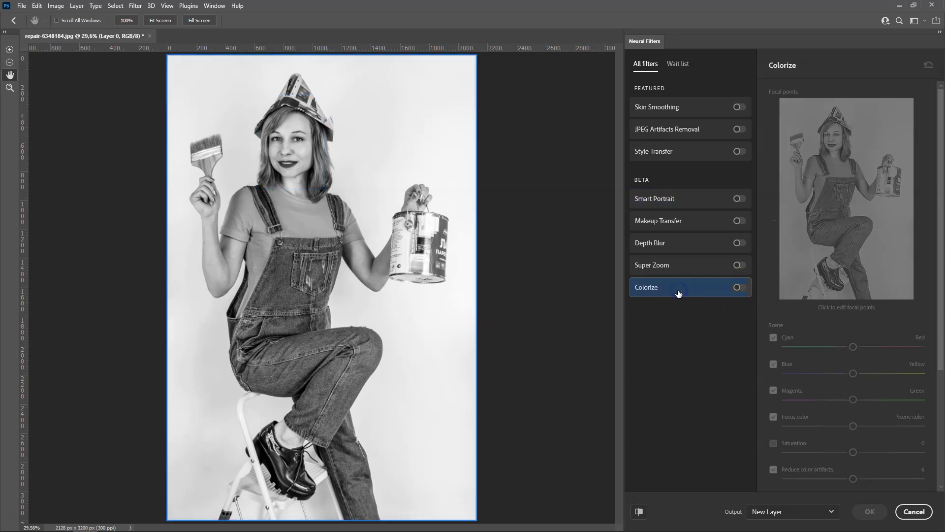
pyautogui.click(739, 288)
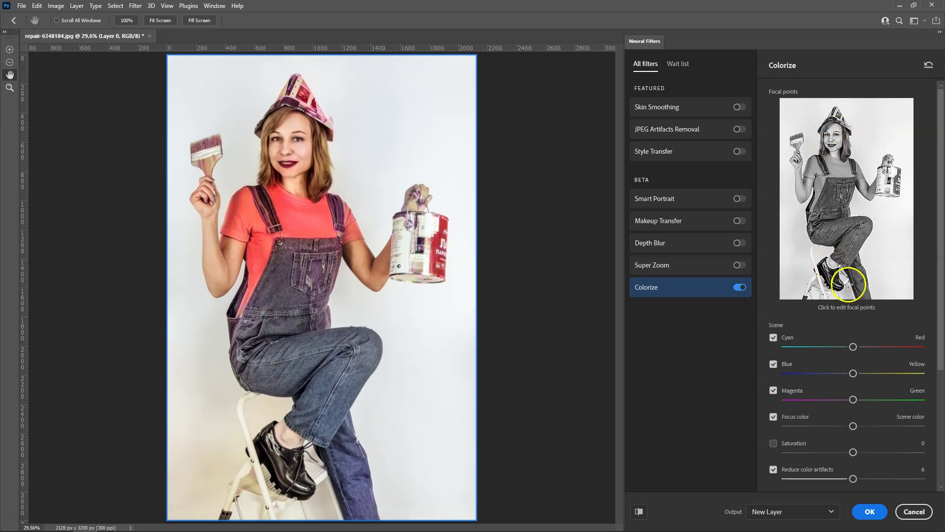
# - Place a colour focal point on the woman's face and nudge it slightly left
pyautogui.click(830, 140)
pyautogui.click(841, 131)
pyautogui.moveTo(839, 141)
pyautogui.mouseDown()
pyautogui.moveTo(832, 151)
pyautogui.moveTo(833, 132)
pyautogui.mouseUp()
pyautogui.moveTo(939, 274); pyautogui.dragTo(941, 398)
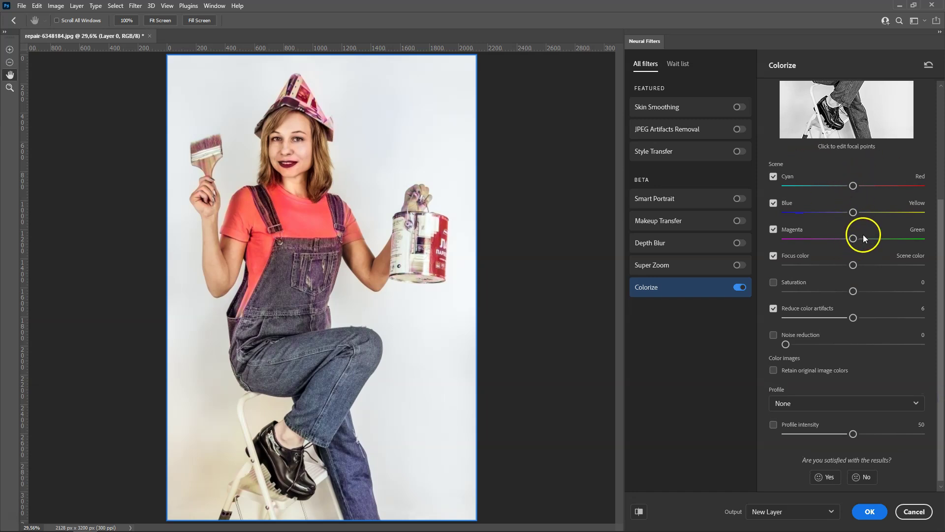
pyautogui.moveTo(854, 190); pyautogui.dragTo(878, 190)
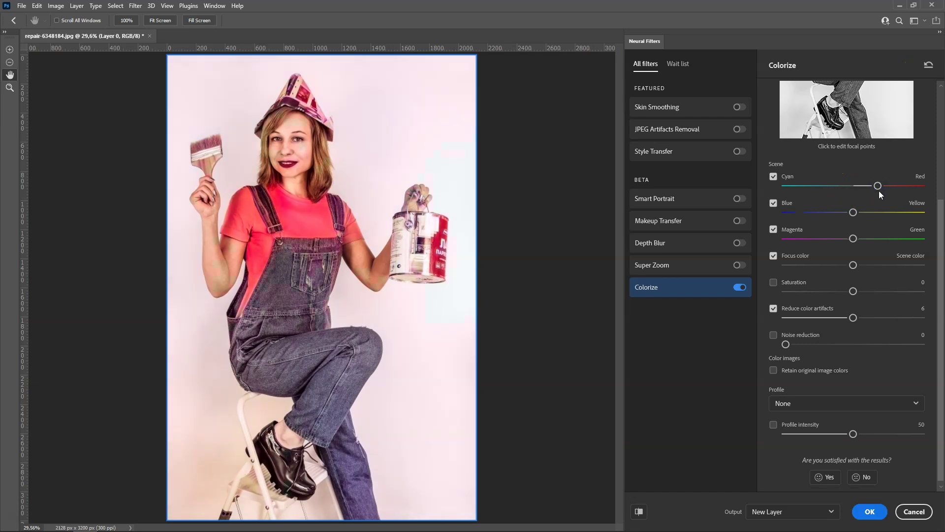
pyautogui.moveTo(877, 186); pyautogui.dragTo(826, 187)
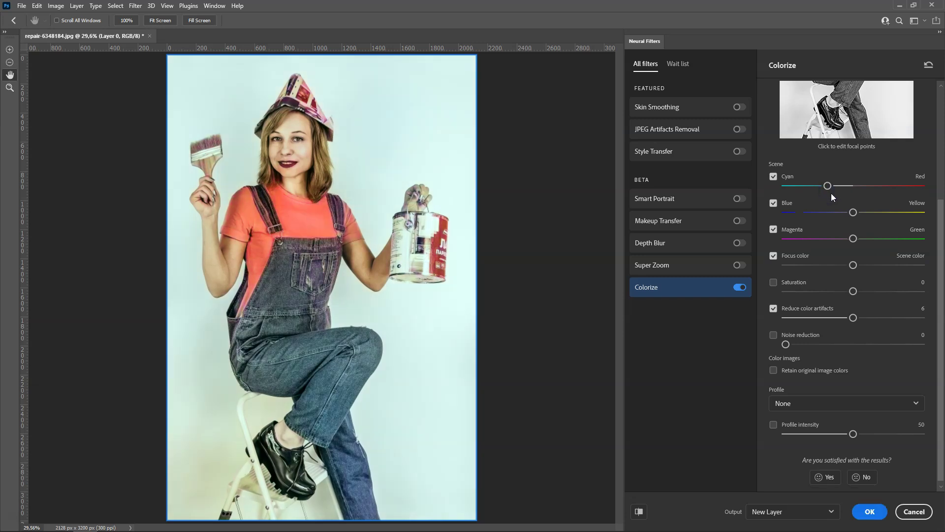
pyautogui.moveTo(828, 186); pyautogui.dragTo(851, 185)
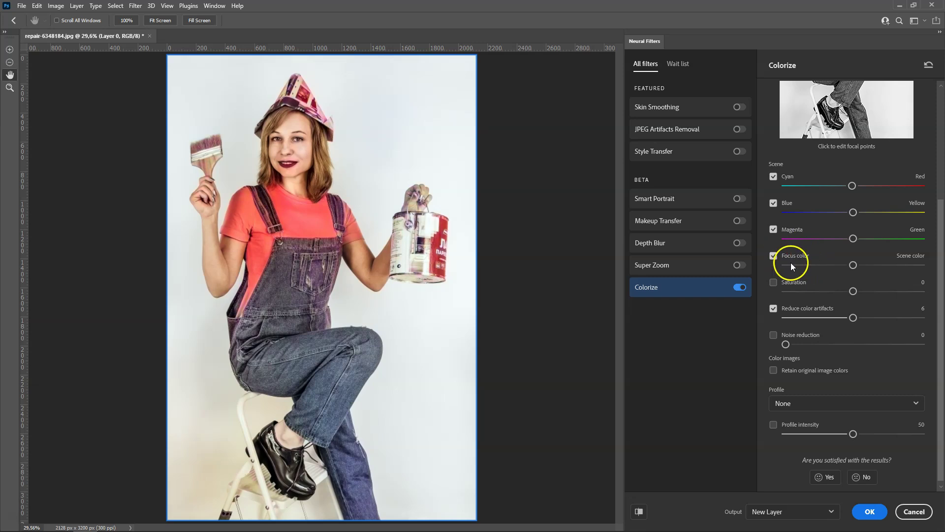
# - Enable Colorize Saturation and settle it at -11 after trying +27 and -30
pyautogui.click(837, 113)
pyautogui.click(773, 282)
pyautogui.moveTo(852, 294); pyautogui.dragTo(893, 297)
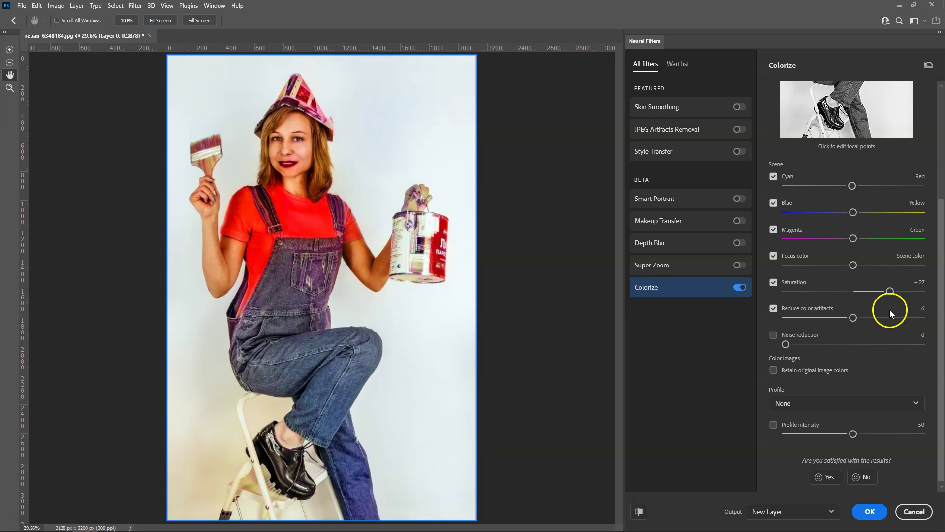
pyautogui.moveTo(891, 291); pyautogui.dragTo(811, 296)
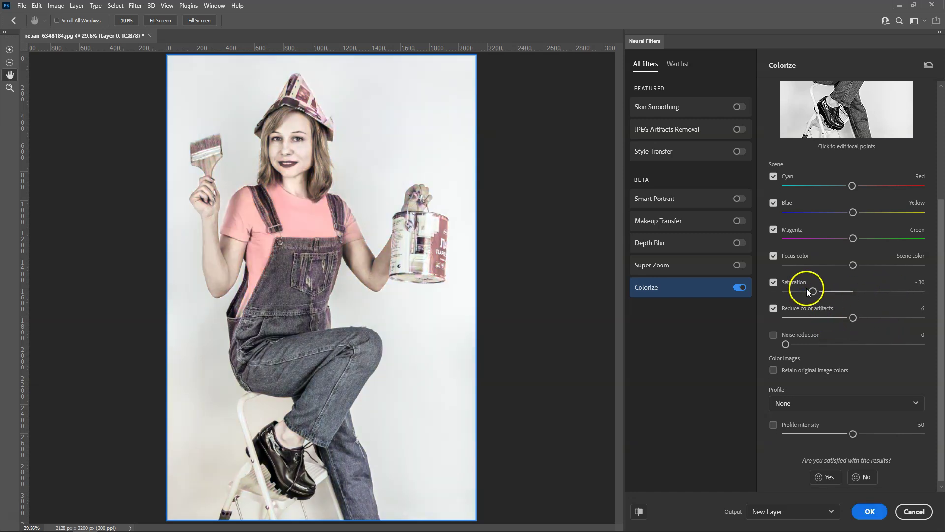
pyautogui.moveTo(813, 292); pyautogui.dragTo(837, 291)
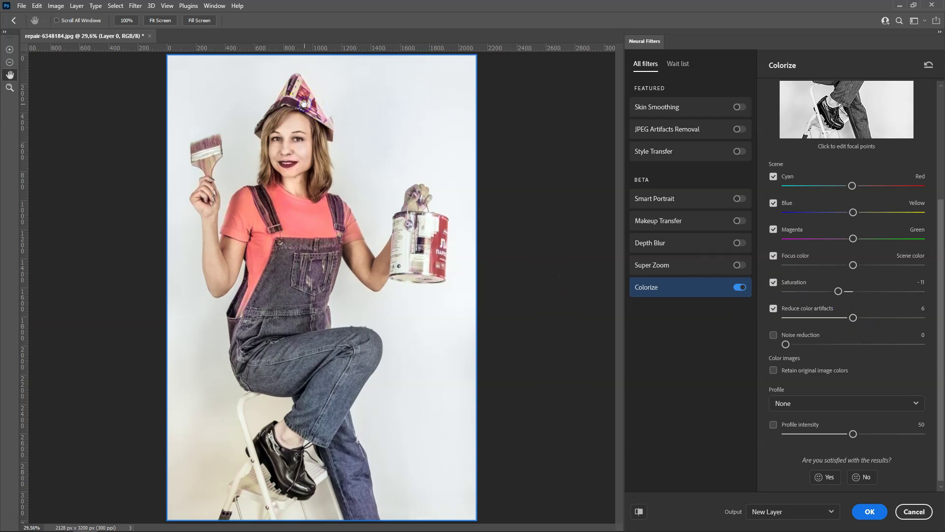
# - View the photo at 100% and bring Colorize saturation to about +1
pyautogui.click(126, 20)
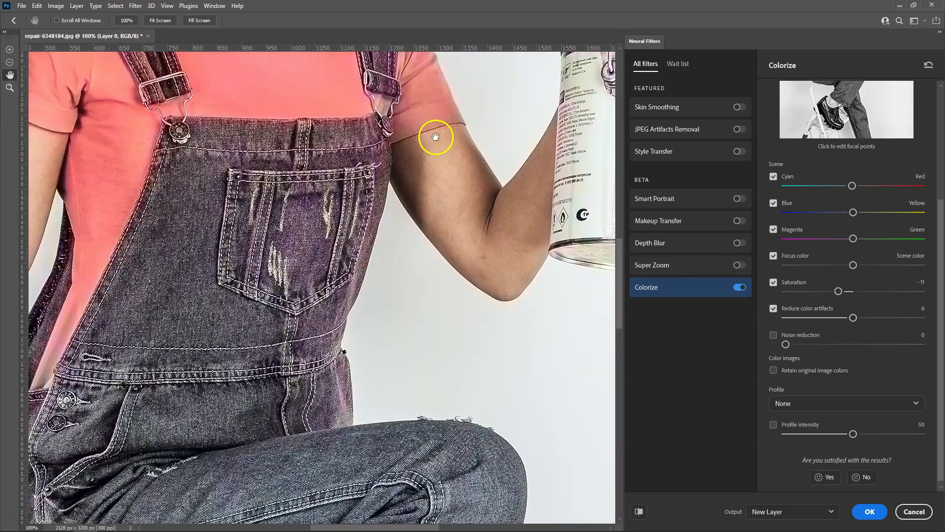
pyautogui.scroll(10, 625, 222)
pyautogui.scroll(5, 625, 168)
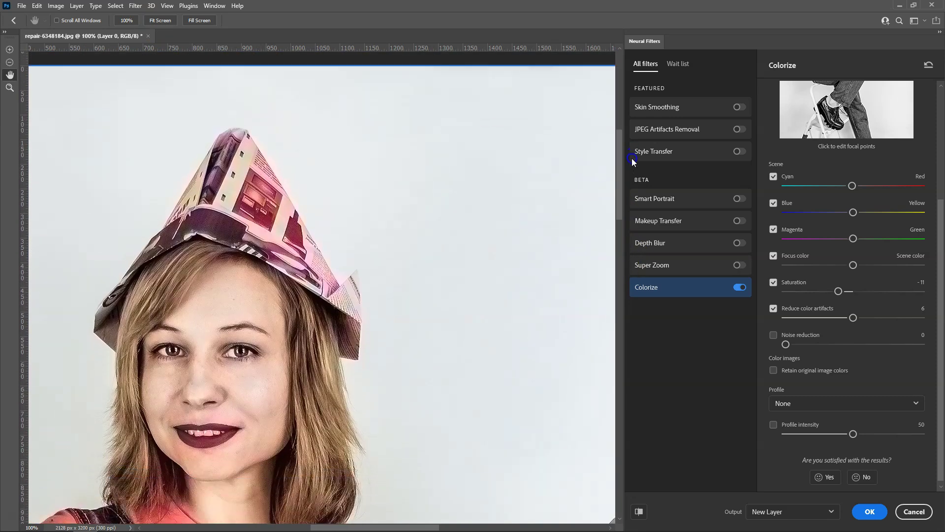
pyautogui.click(853, 318)
pyautogui.moveTo(845, 291); pyautogui.dragTo(851, 293)
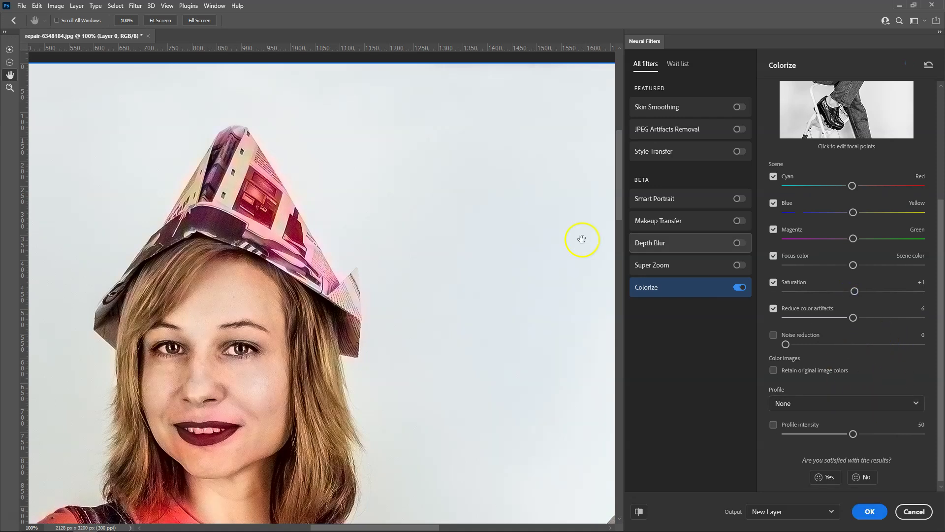
# - Test color-artifact reduction from 1 to maximum, then return it to 6
pyautogui.moveTo(853, 317); pyautogui.dragTo(762, 320)
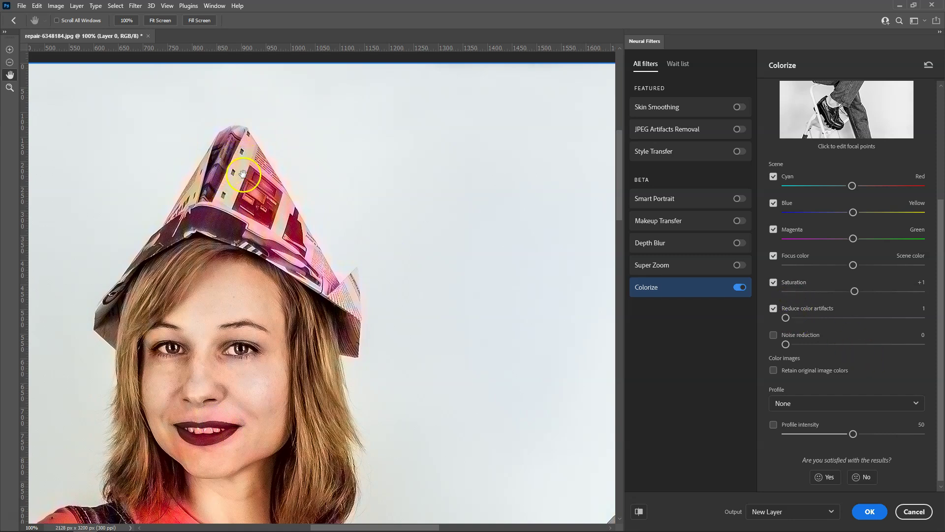
pyautogui.moveTo(786, 318); pyautogui.dragTo(921, 318)
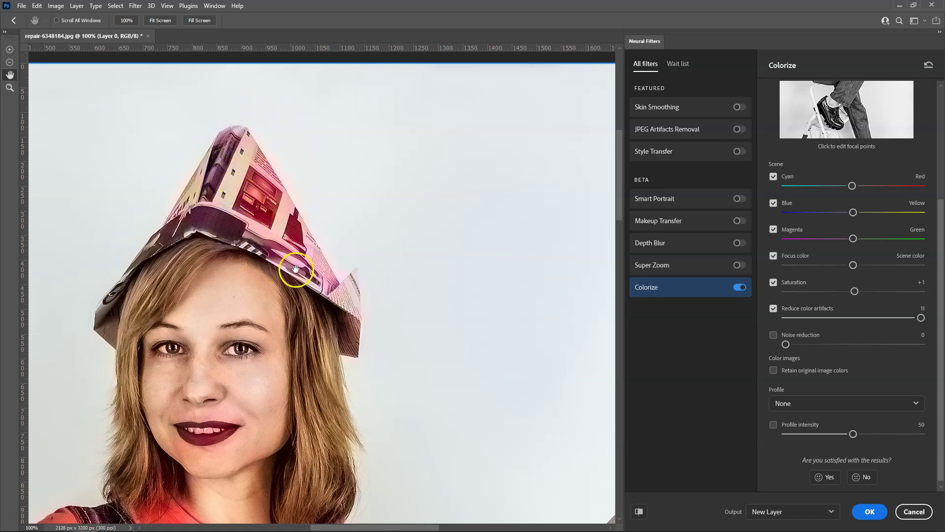
pyautogui.moveTo(921, 318); pyautogui.dragTo(876, 321)
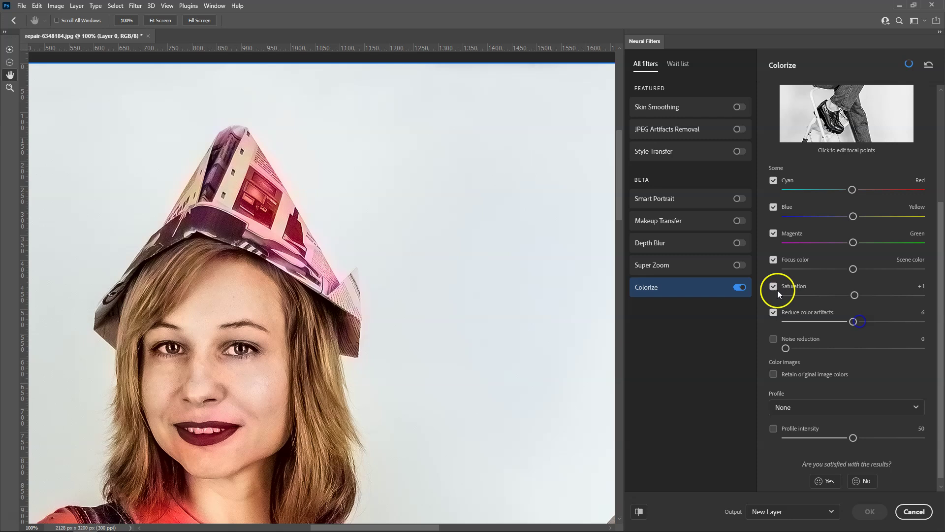
# - Enable Colorize Noise reduction and set it to 29 after trying 75
pyautogui.click(774, 334)
pyautogui.moveTo(787, 344); pyautogui.dragTo(887, 344)
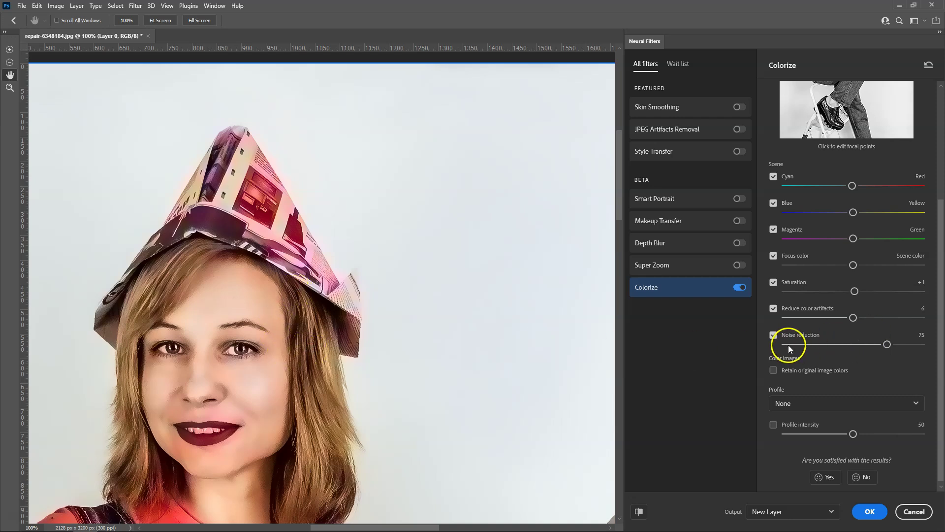
pyautogui.moveTo(887, 344); pyautogui.dragTo(824, 344)
pyautogui.click(846, 373)
pyautogui.click(788, 378)
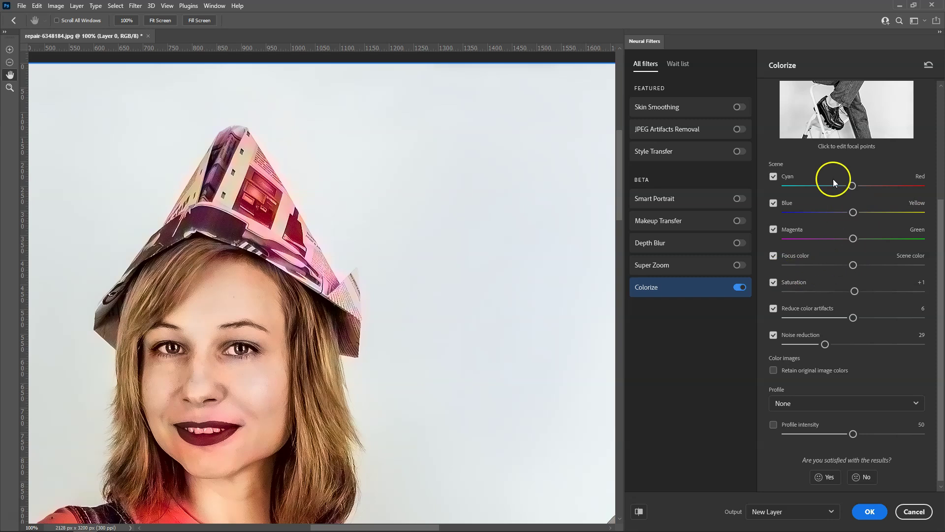
pyautogui.click(773, 372)
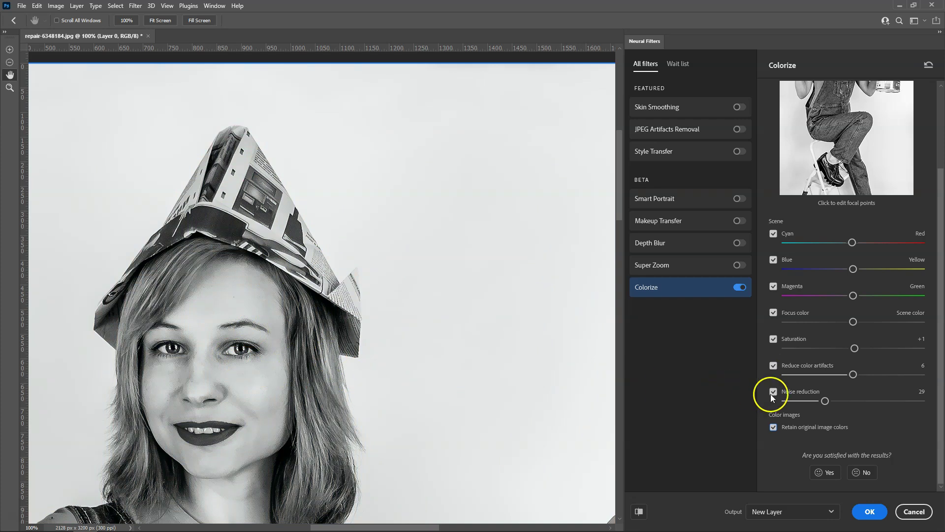
pyautogui.click(773, 427)
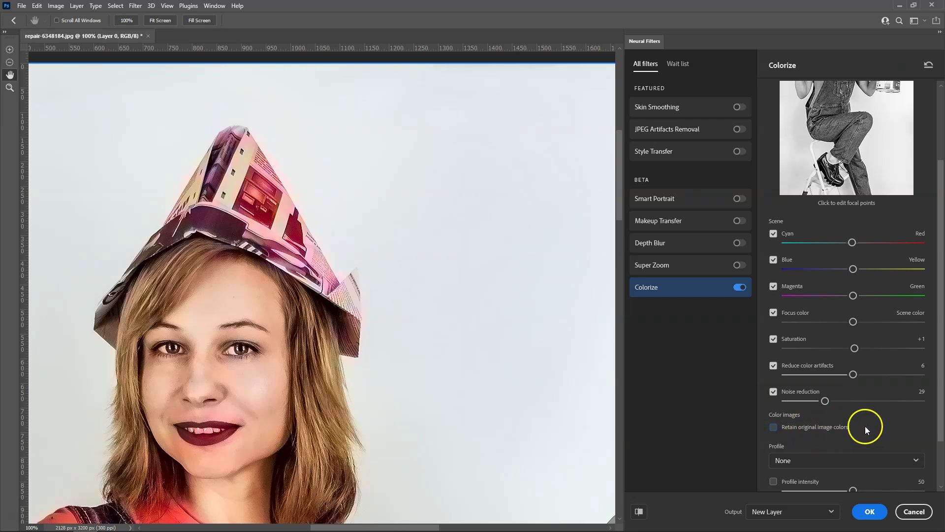
pyautogui.scroll(-1, 925, 348)
pyautogui.scroll(-1, 924, 348)
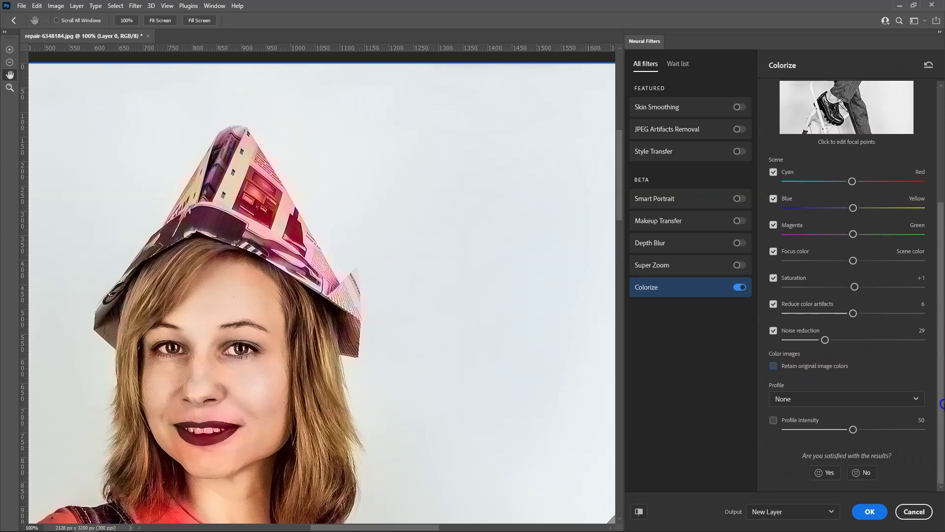
# - Try the Retro light yellow and Retro bright profiles, then apply Retro green, fitting the photo on screen
pyautogui.click(794, 401)
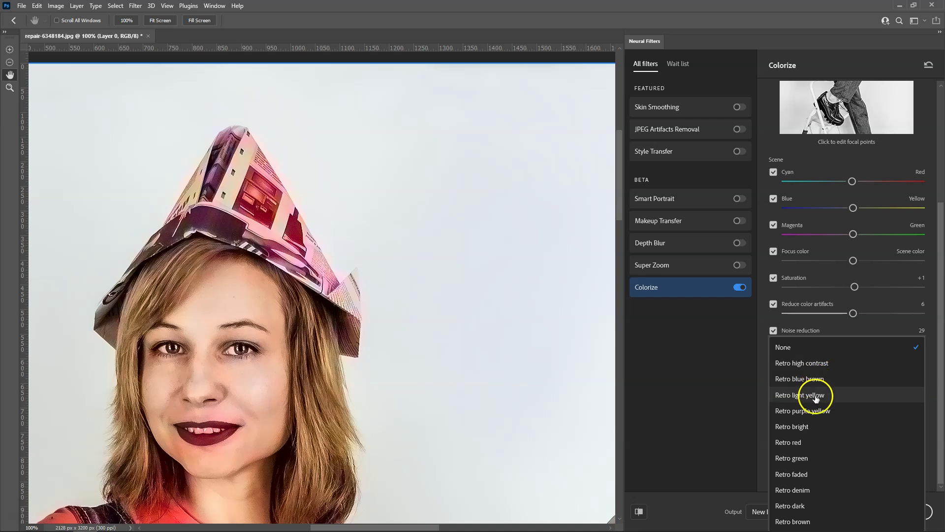
pyautogui.click(816, 396)
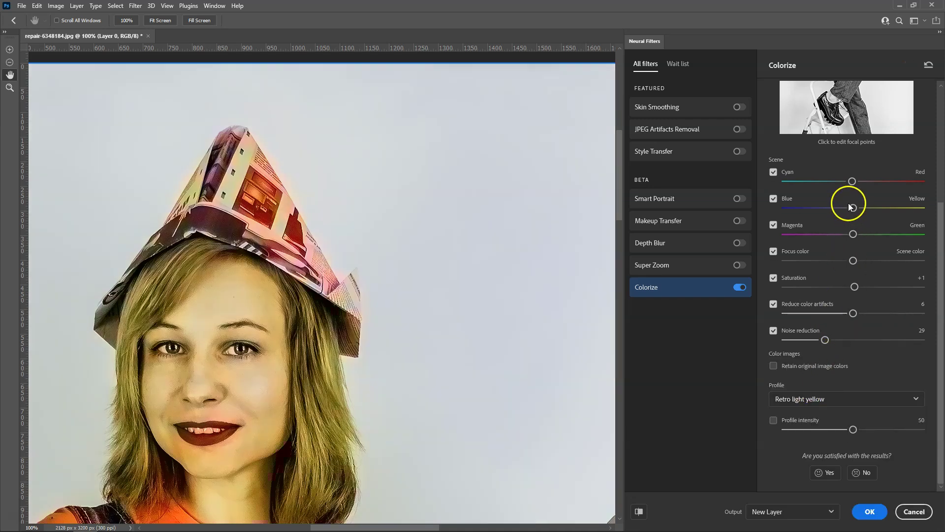
pyautogui.click(160, 20)
pyautogui.click(850, 398)
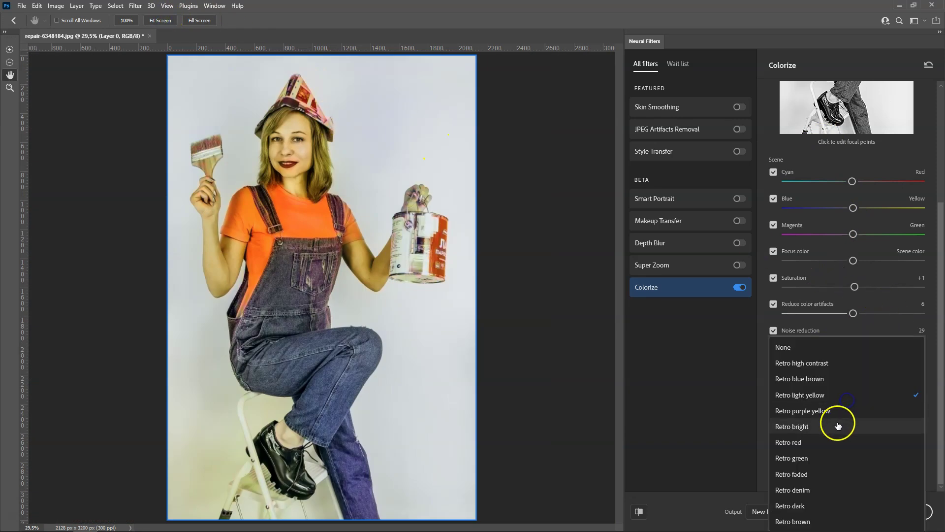
pyautogui.click(813, 427)
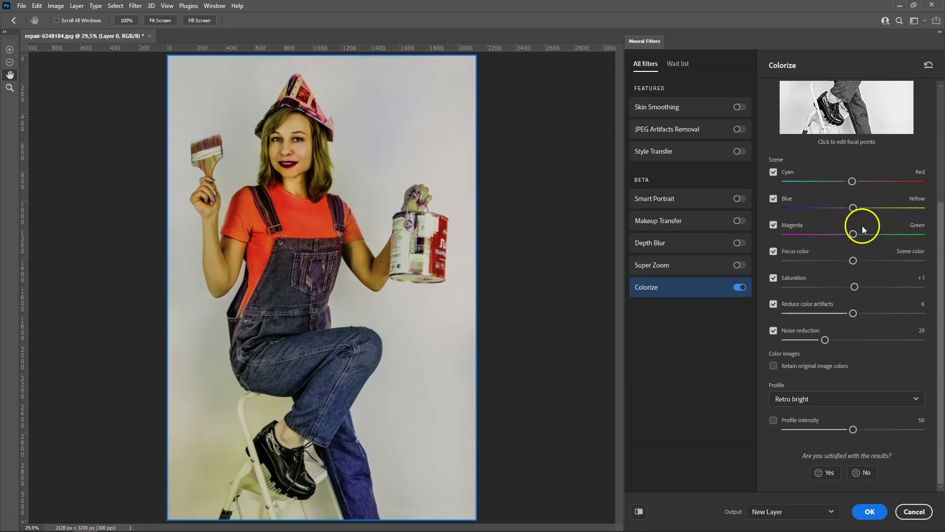
pyautogui.click(837, 399)
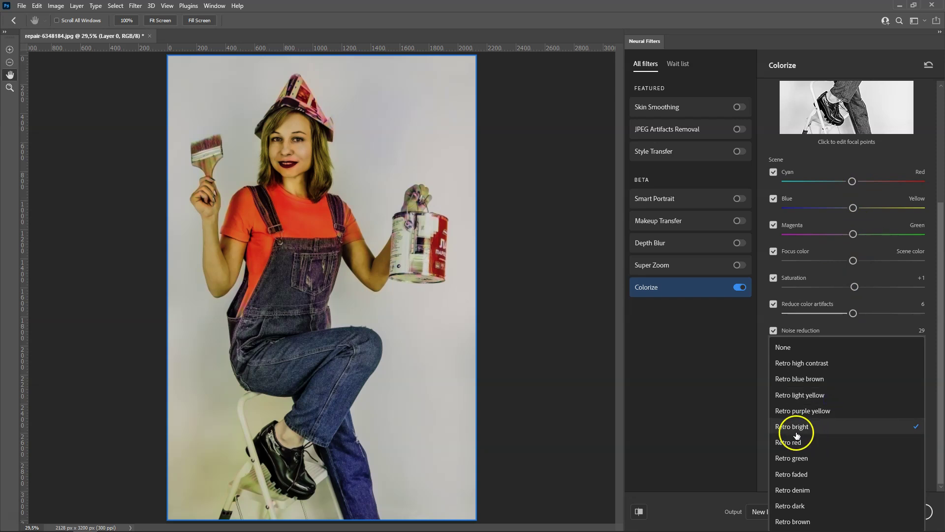
pyautogui.click(792, 458)
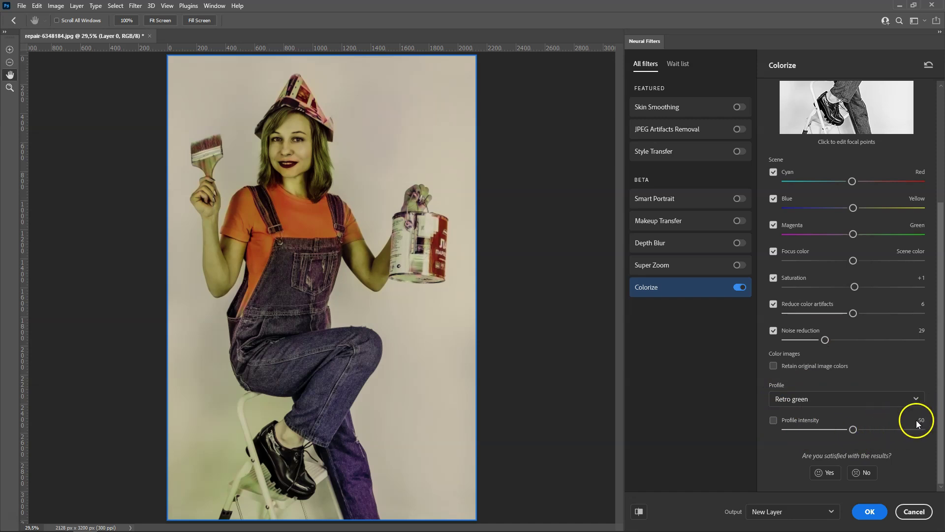
# - Raise the Retro green profile intensity to 92 after briefly lowering it to 16
pyautogui.moveTo(853, 429); pyautogui.dragTo(807, 434)
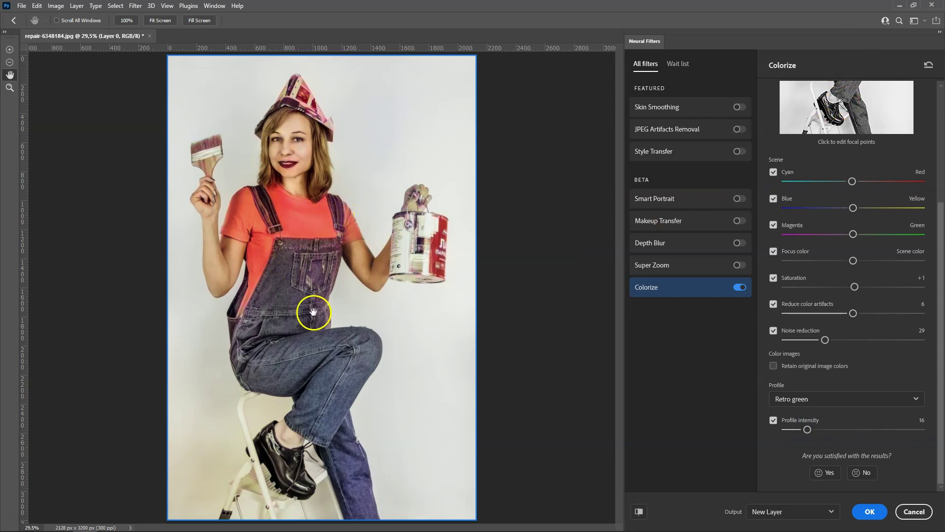
pyautogui.moveTo(809, 435); pyautogui.dragTo(913, 440)
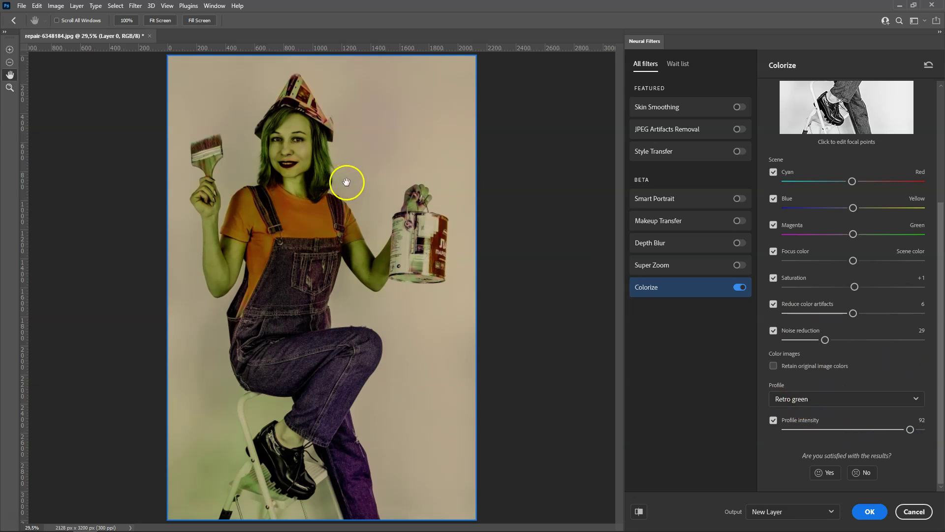
pyautogui.click(794, 398)
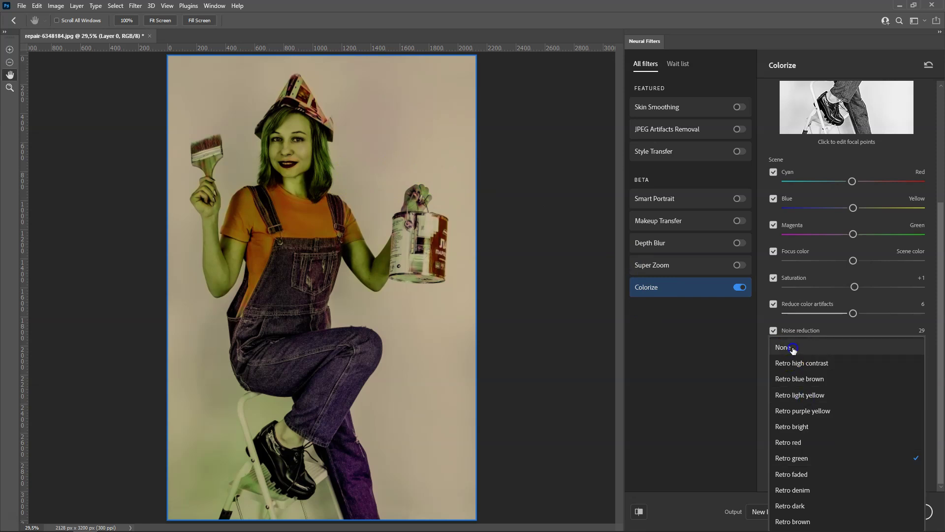
# - Set the Colorize profile to None for natural colours
pyautogui.click(795, 347)
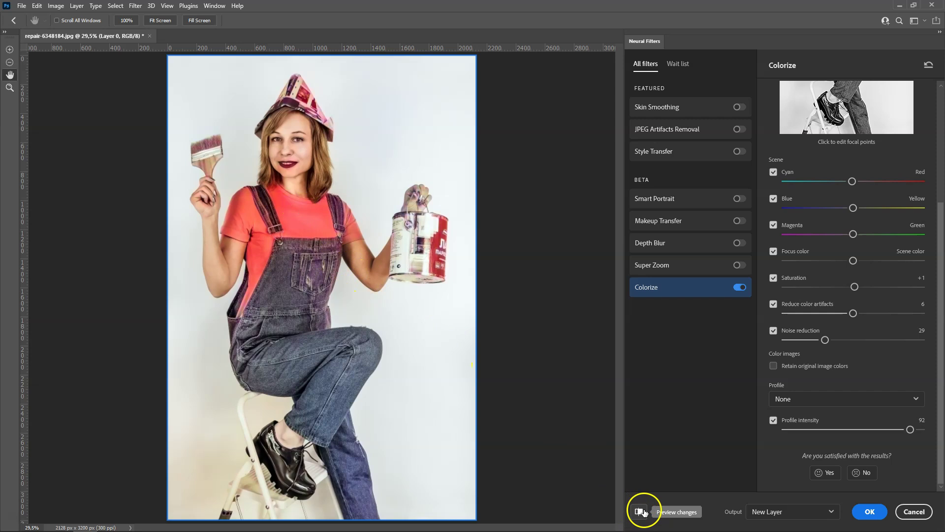
pyautogui.click(640, 512)
pyautogui.click(643, 512)
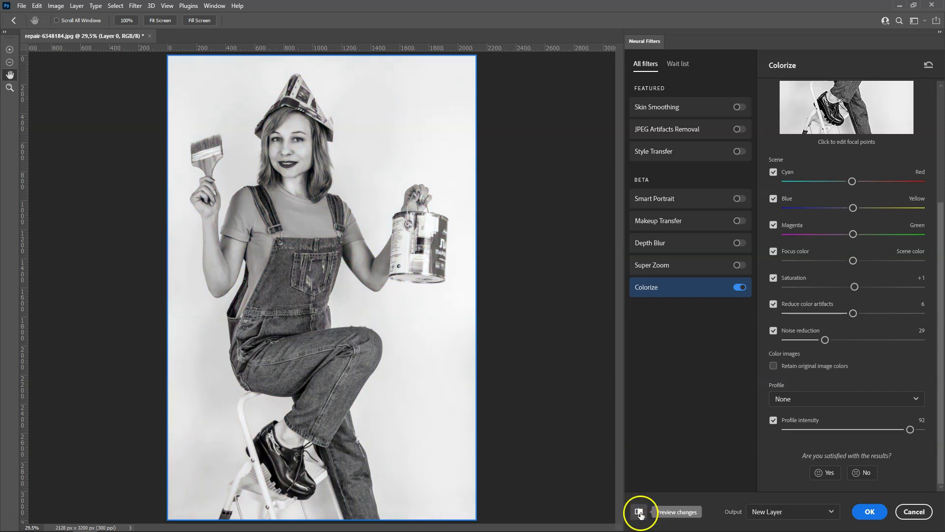
pyautogui.click(640, 512)
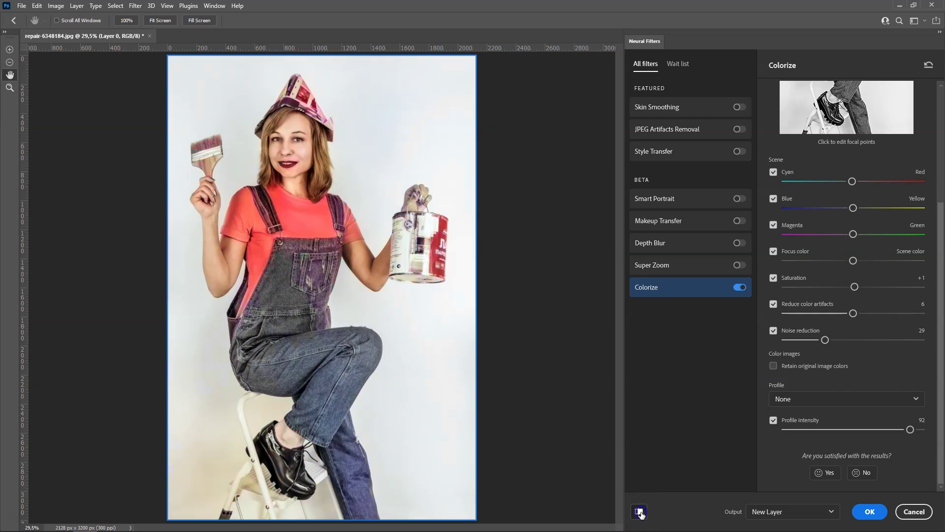
pyautogui.click(641, 513)
pyautogui.click(642, 513)
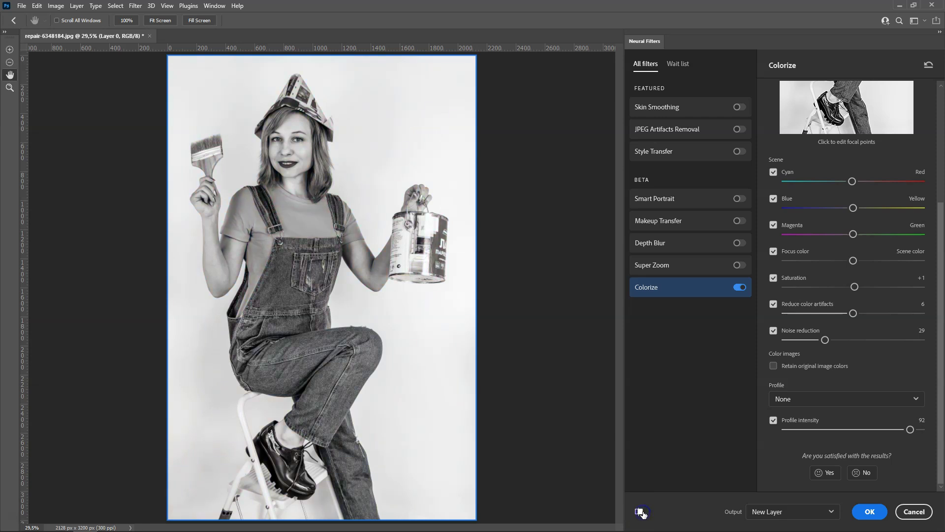
pyautogui.click(644, 513)
pyautogui.click(641, 513)
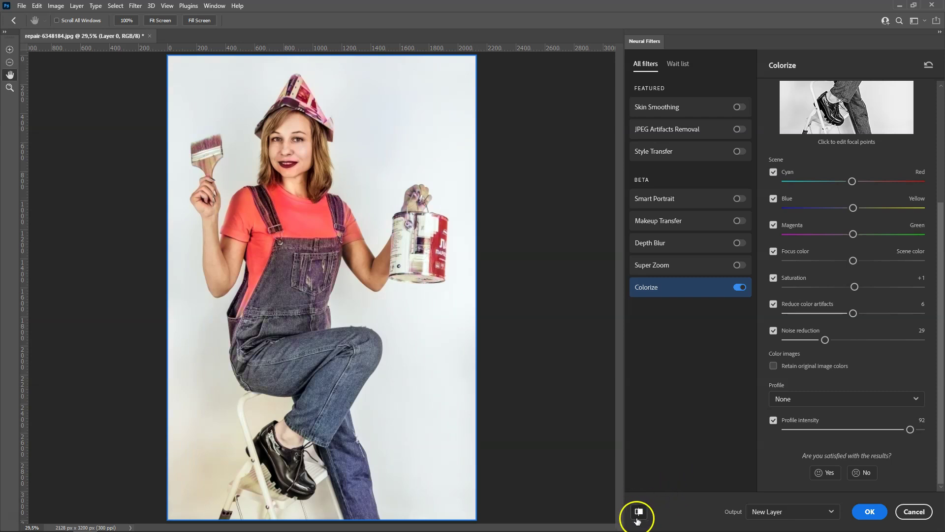
# - Set the Neural Filters output to Smart Filter and apply Colorize to Layer 0
pyautogui.click(803, 511)
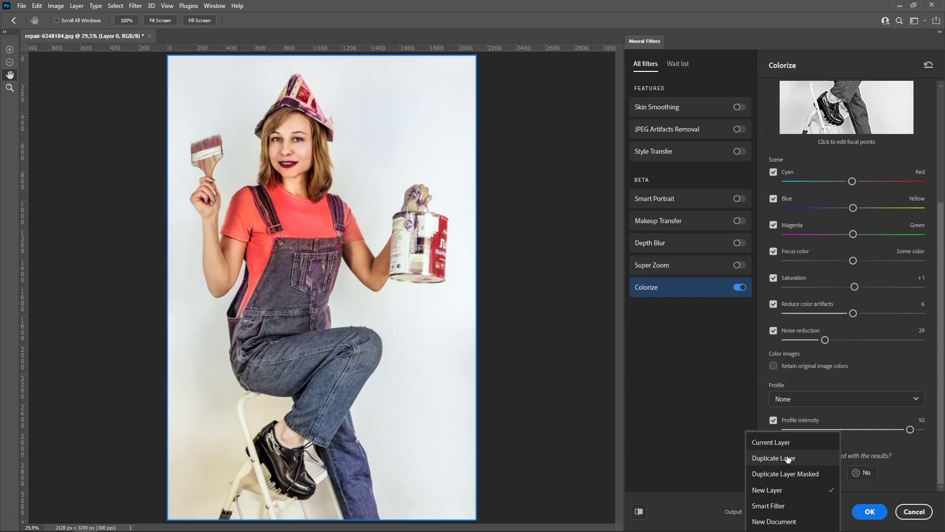
pyautogui.click(790, 475)
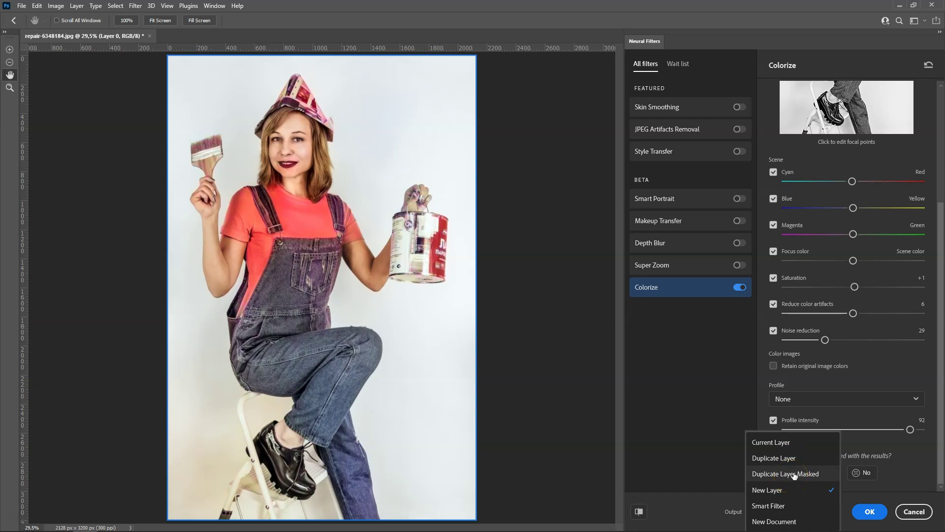
pyautogui.click(782, 481)
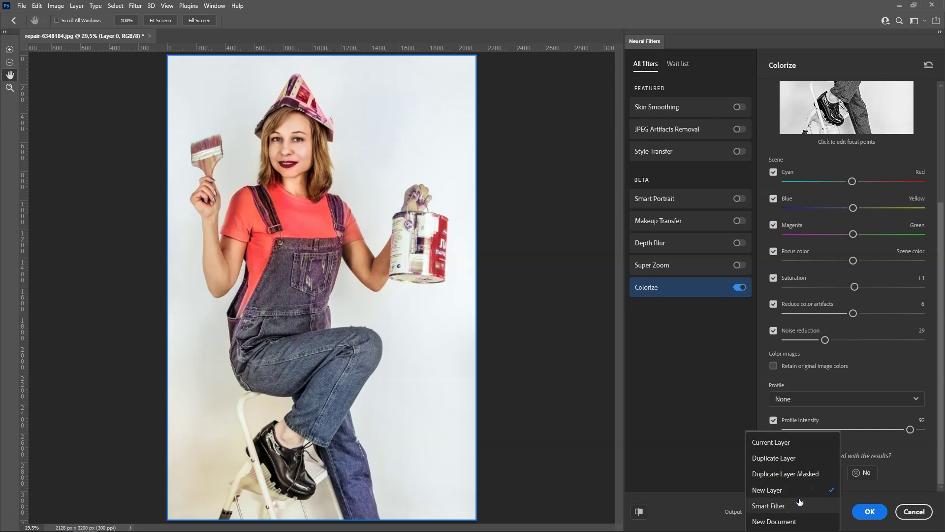
pyautogui.click(799, 503)
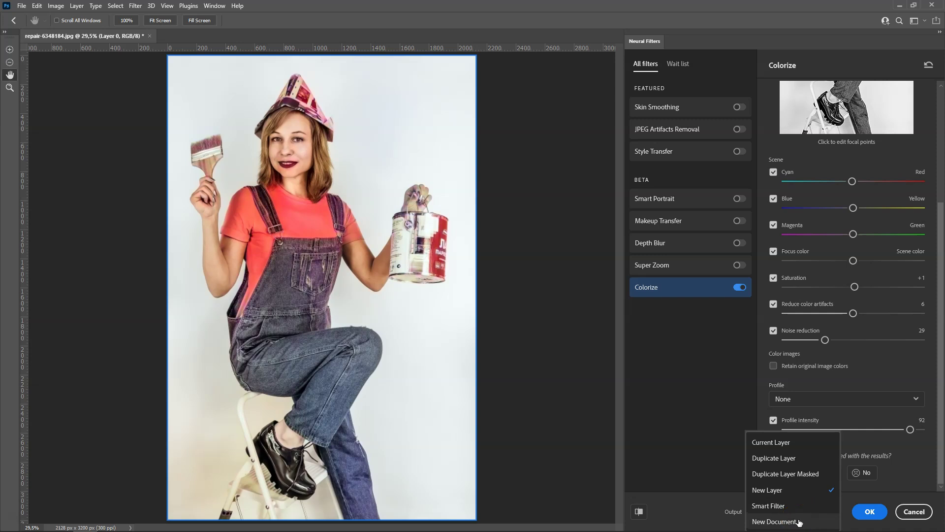
pyautogui.click(50, 42)
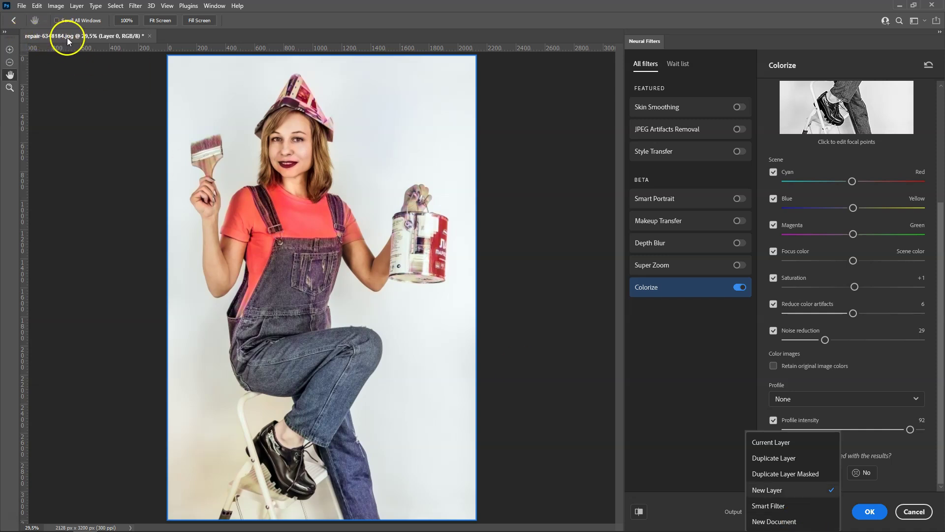
pyautogui.click(203, 31)
pyautogui.click(70, 26)
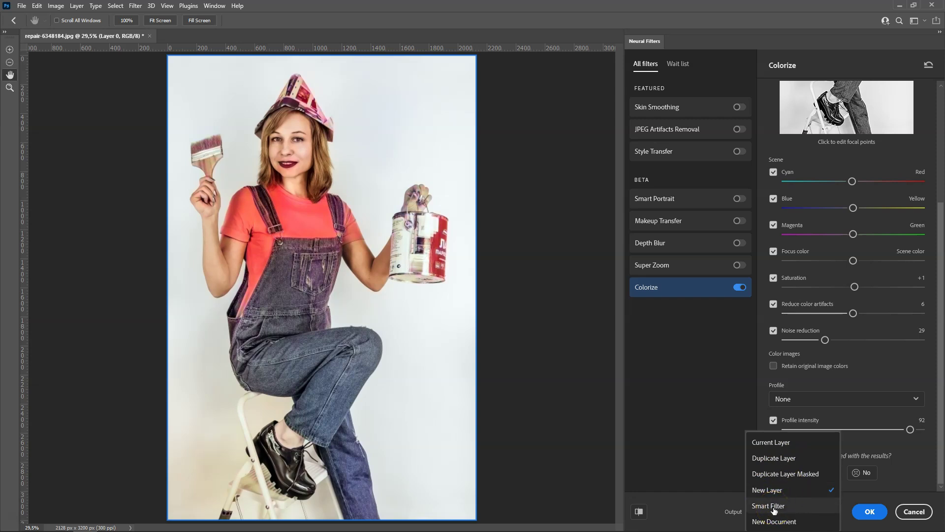
pyautogui.click(768, 505)
pyautogui.click(870, 511)
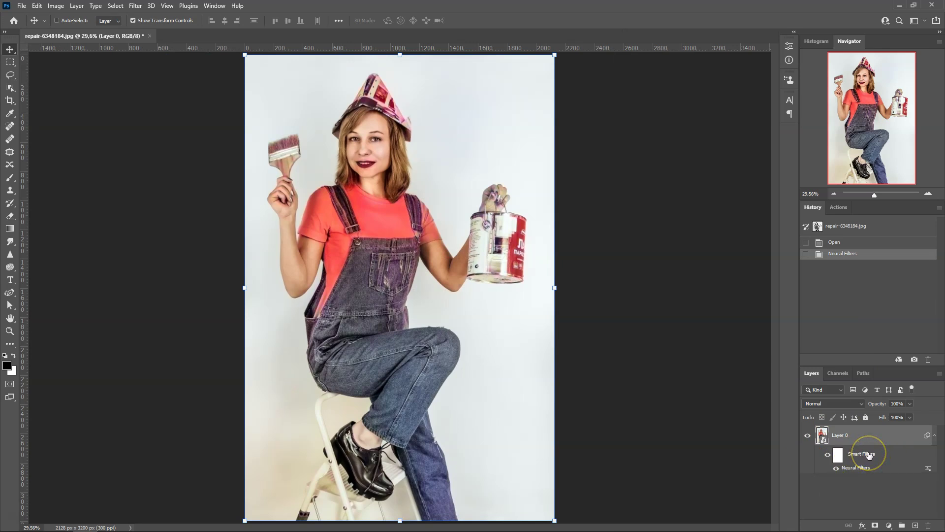
# - Re-edit the Neural Filters Colorize smart filter, moving the Cyan–Red slider toward cyan
pyautogui.click(837, 456)
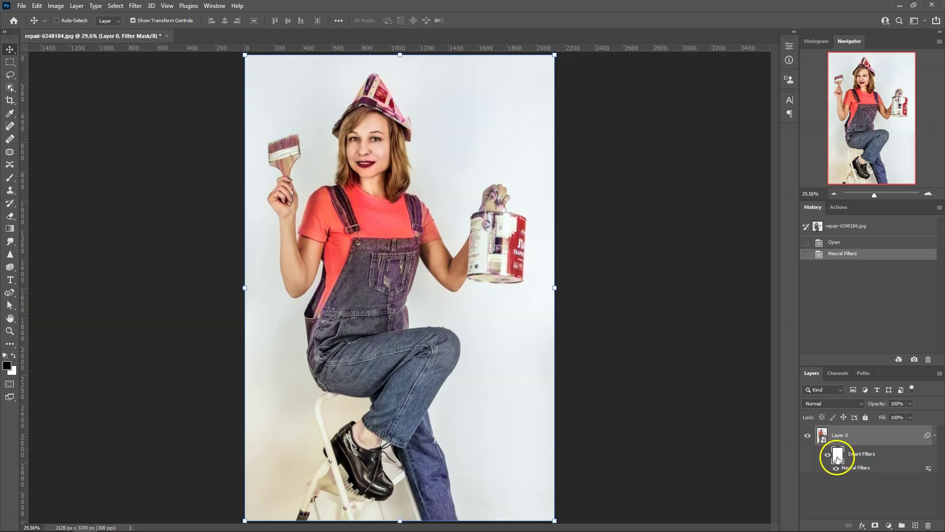
pyautogui.click(855, 468)
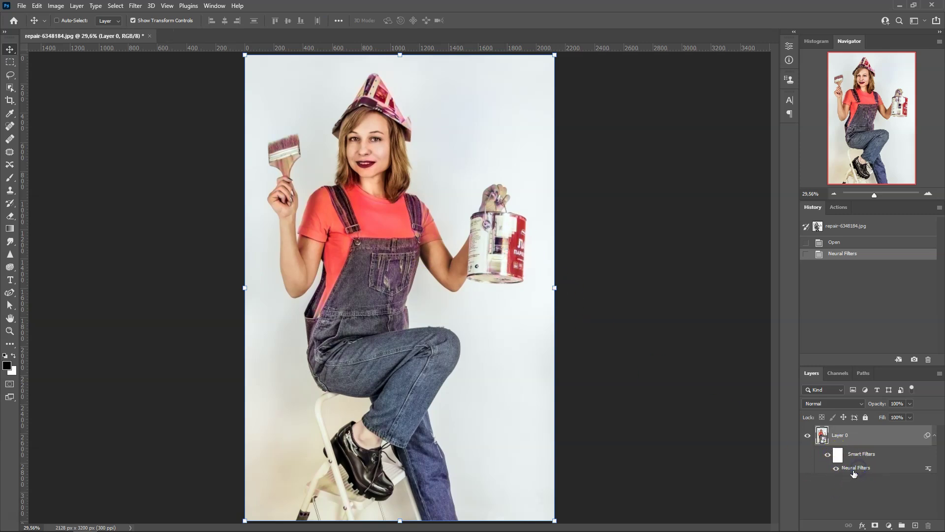
pyautogui.doubleClick(854, 465)
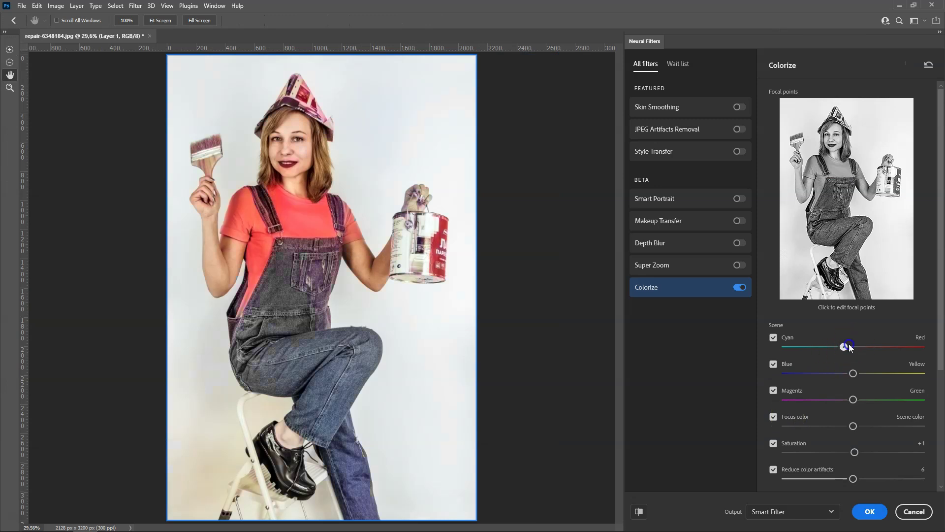
pyautogui.moveTo(848, 347); pyautogui.dragTo(811, 346)
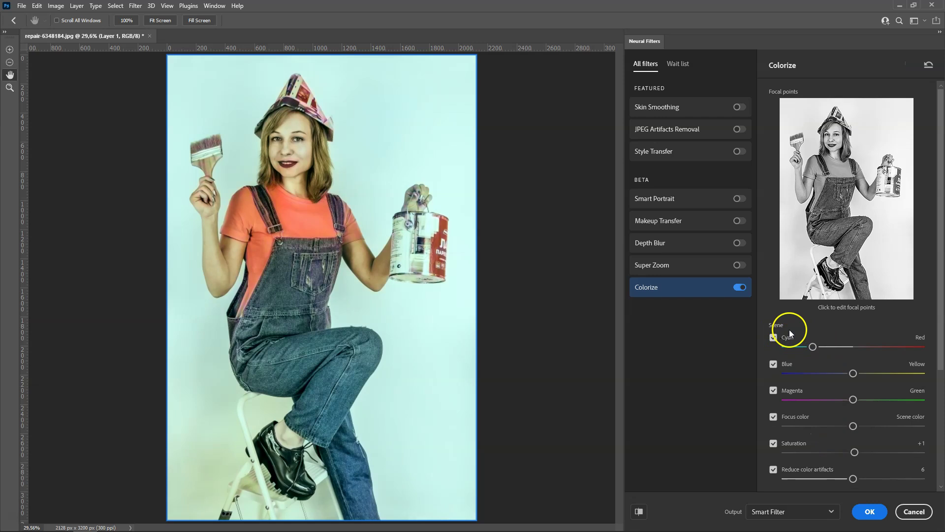
pyautogui.click(869, 511)
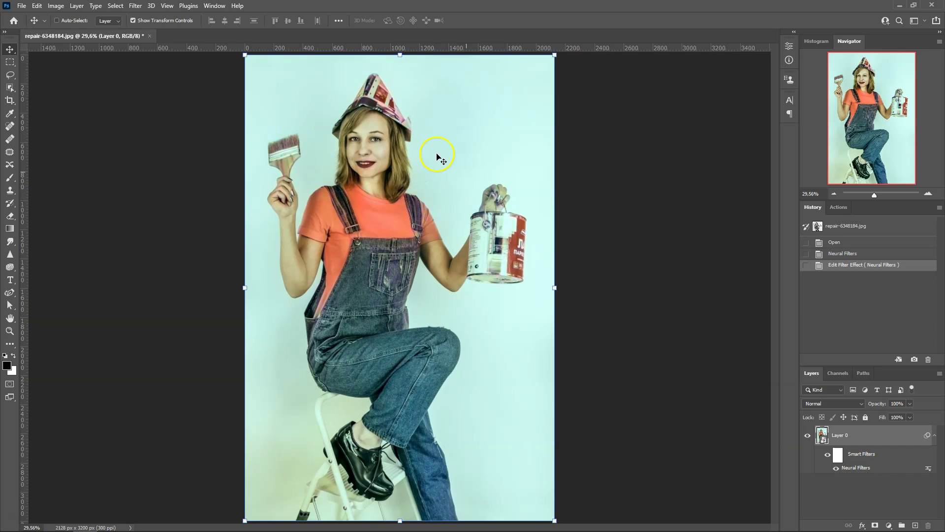
# - Move the Colorize filter's Cyan–Red slider back toward Red to remove the cyan cast
pyautogui.doubleClick(856, 467)
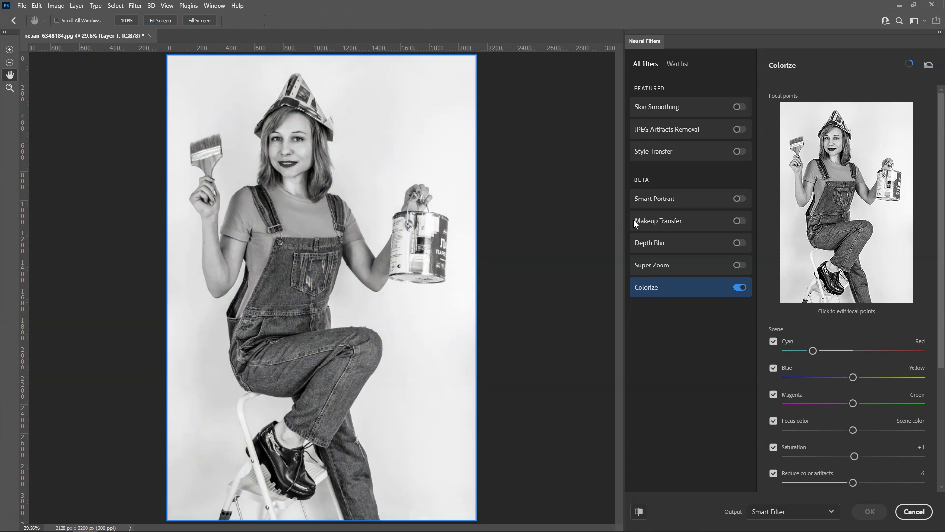
pyautogui.moveTo(853, 347)
pyautogui.mouseDown()
pyautogui.moveTo(782, 348)
pyautogui.moveTo(865, 347)
pyautogui.mouseUp()
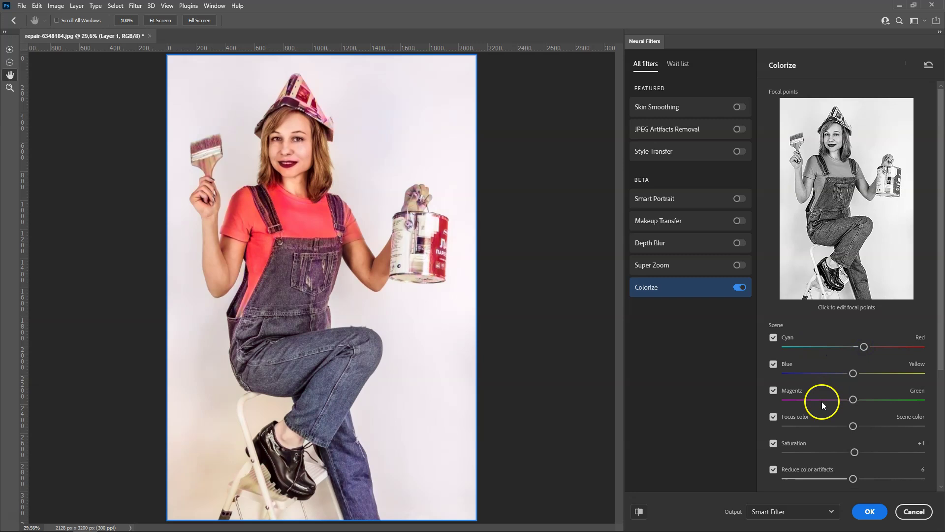
pyautogui.click(867, 510)
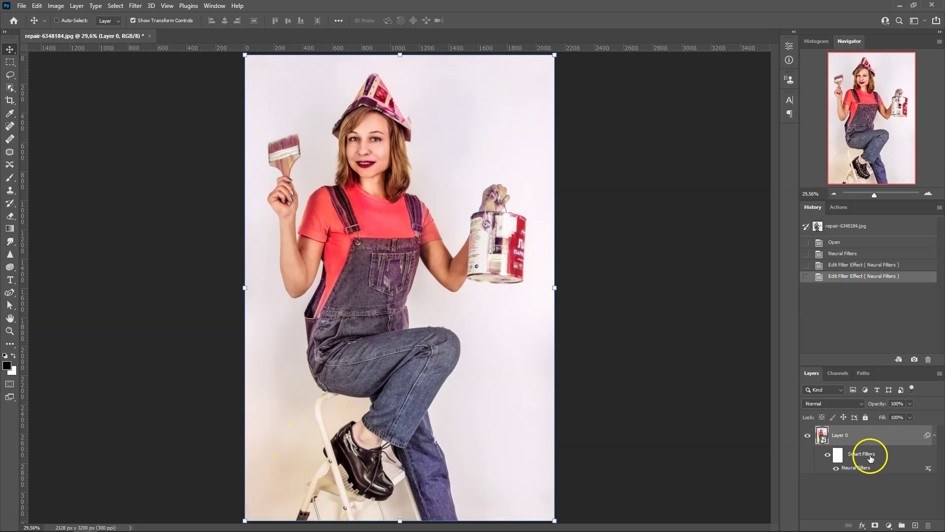
# - Target the Neural Filters mask and brush out colorization along the lower-left background
pyautogui.click(838, 457)
pyautogui.click(834, 454)
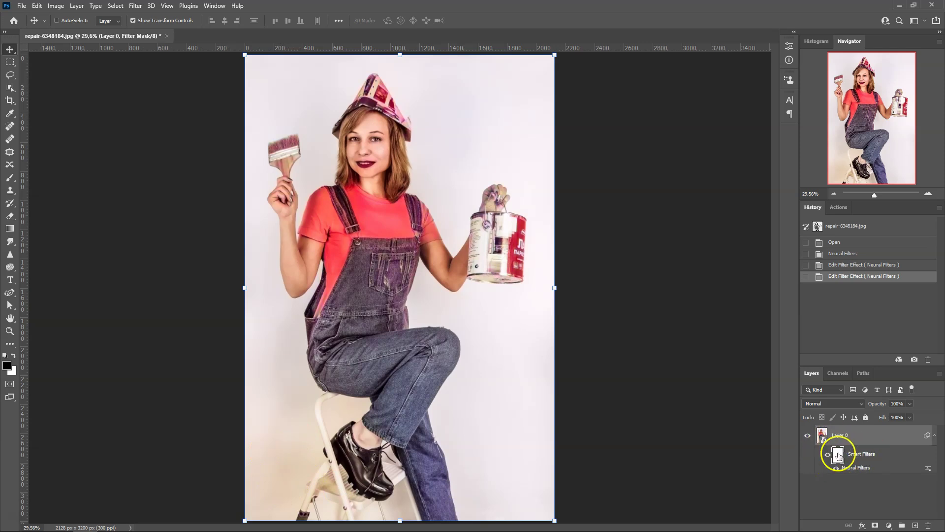
pyautogui.click(10, 179)
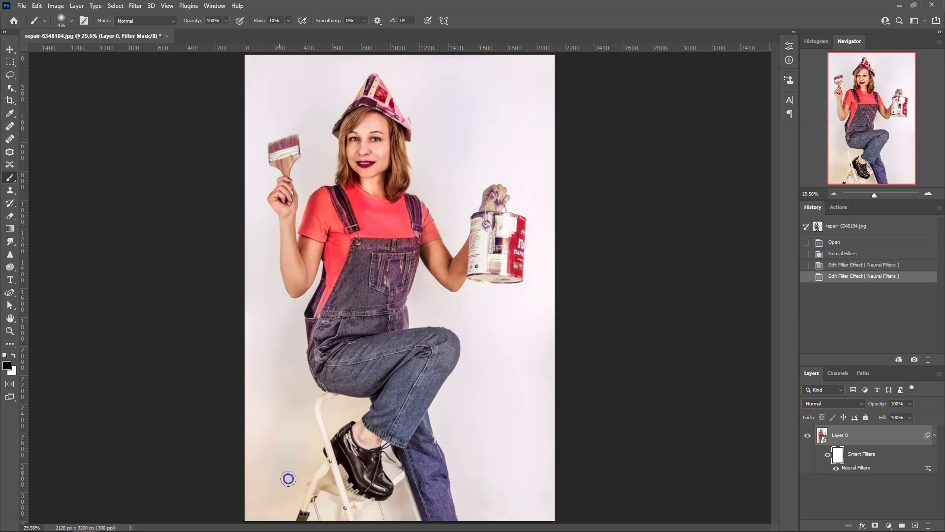
pyautogui.moveTo(282, 457); pyautogui.dragTo(283, 434)
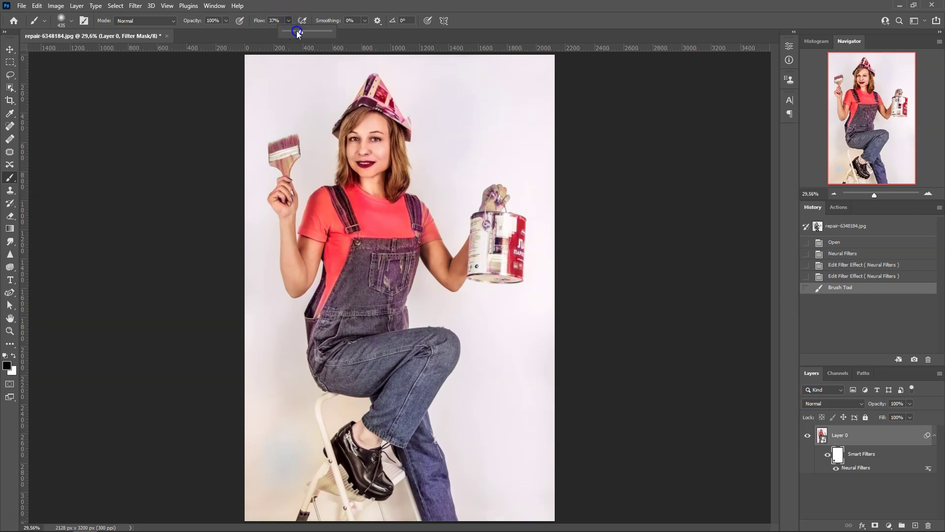
pyautogui.moveTo(293, 444); pyautogui.dragTo(275, 426)
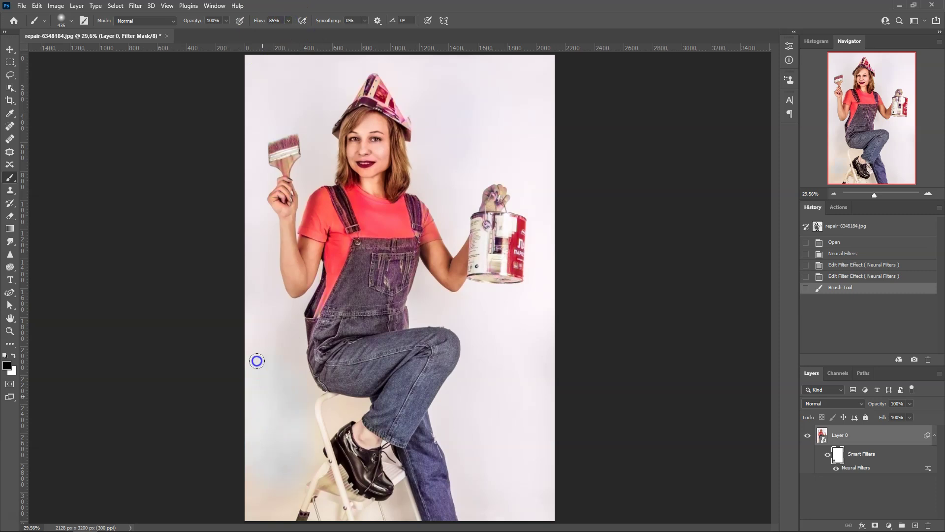
pyautogui.moveTo(267, 475); pyautogui.dragTo(267, 475)
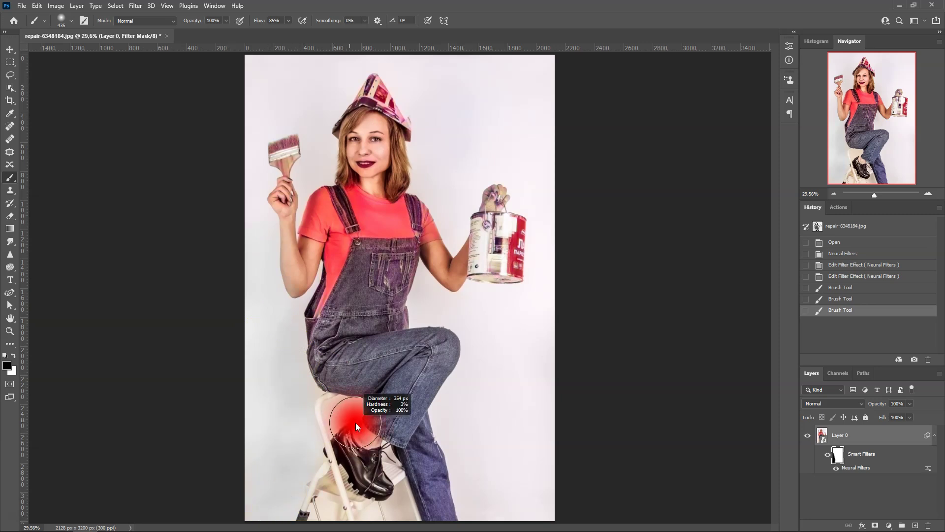
# - Mask the colorization around the stool and along the stepladder base
pyautogui.click(357, 402)
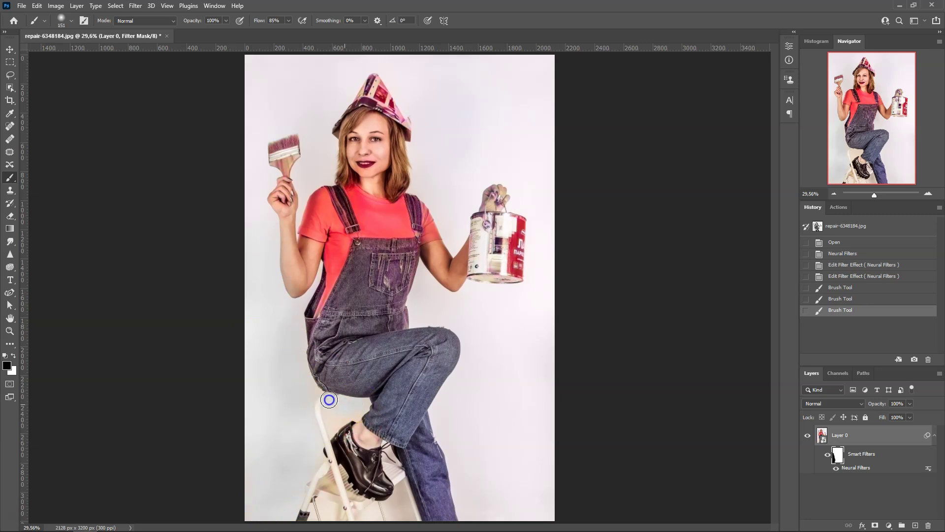
pyautogui.click(328, 424)
pyautogui.click(315, 389)
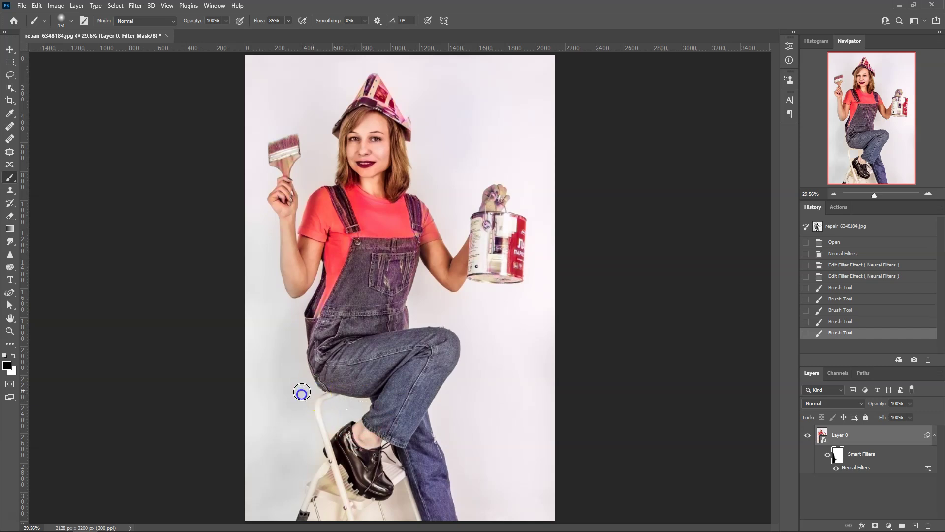
pyautogui.click(247, 447)
pyautogui.click(330, 517)
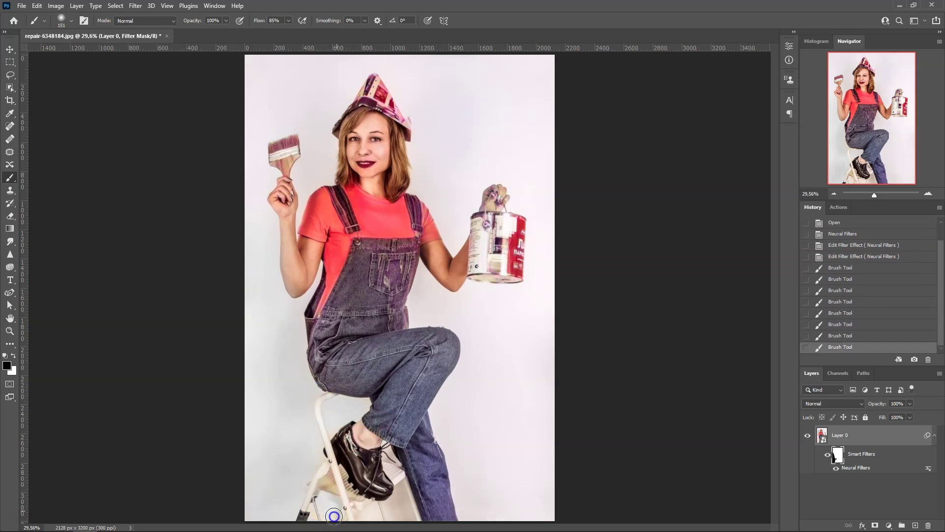
pyautogui.click(405, 489)
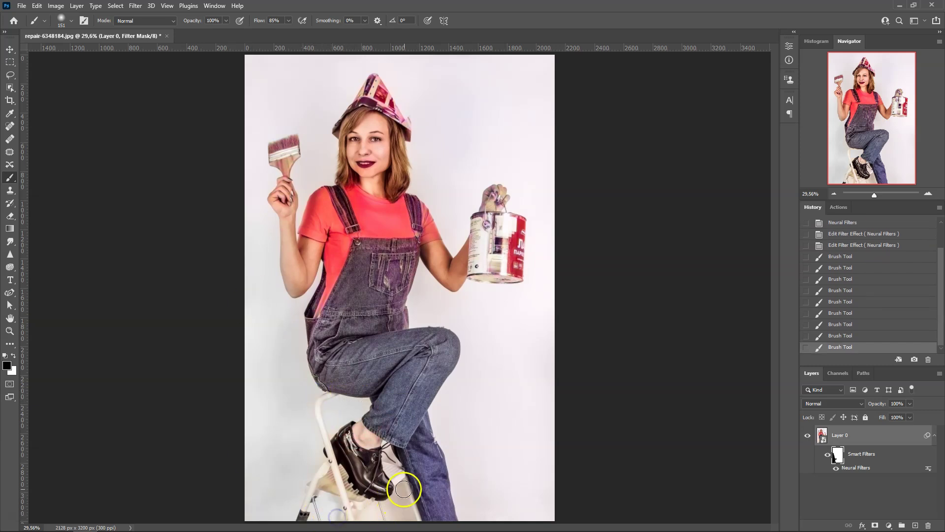
pyautogui.click(369, 515)
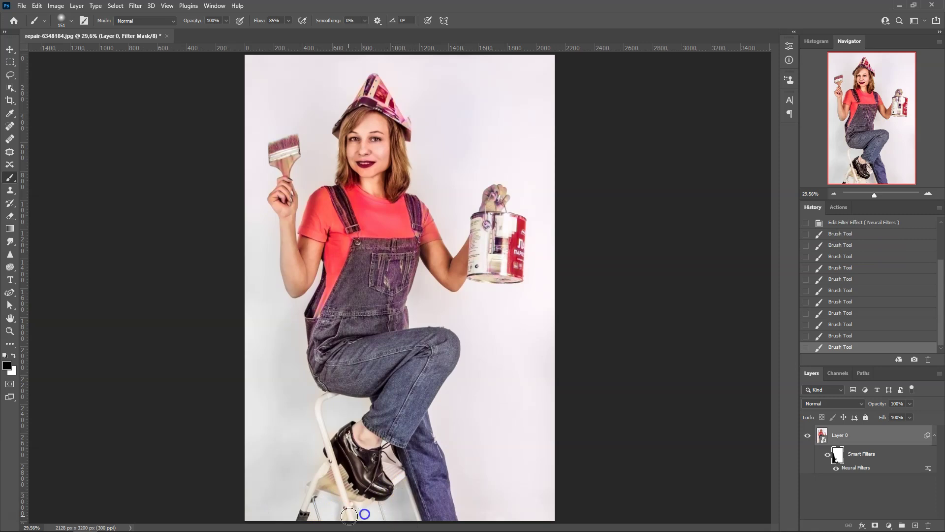
pyautogui.click(335, 512)
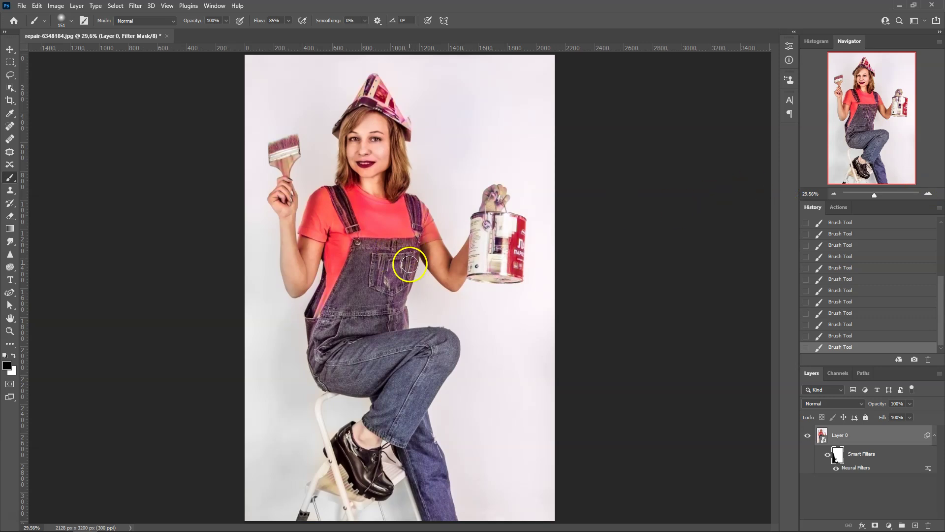
pyautogui.click(382, 94)
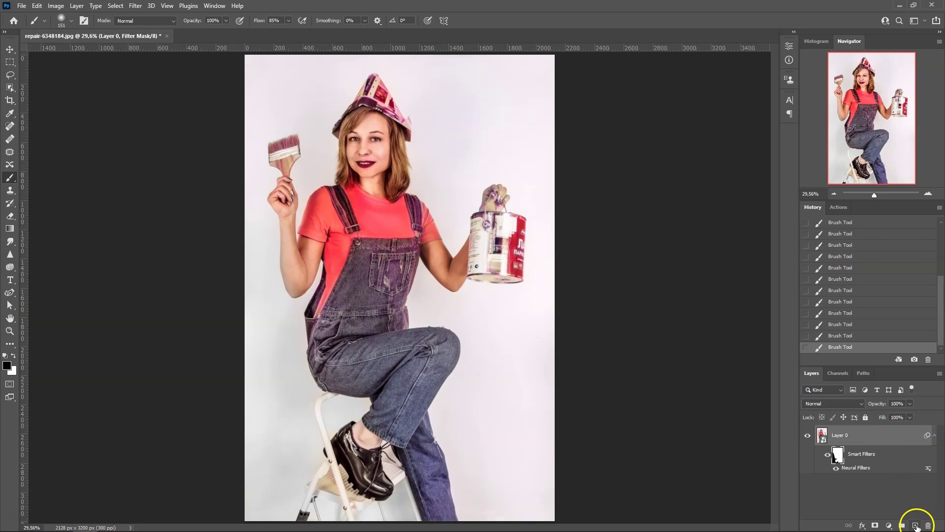
# - Add empty Layer 1 with Color blend mode and zoom in on the torso
pyautogui.click(917, 526)
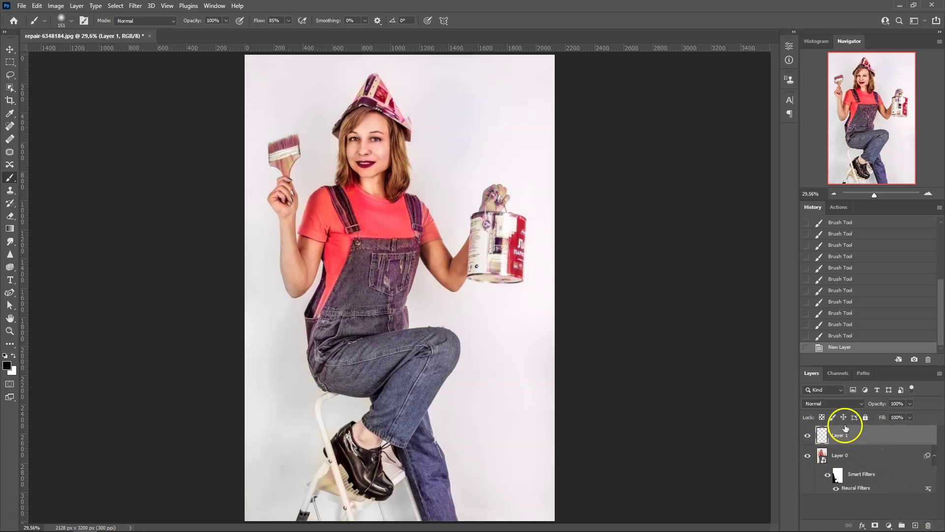
pyautogui.click(842, 404)
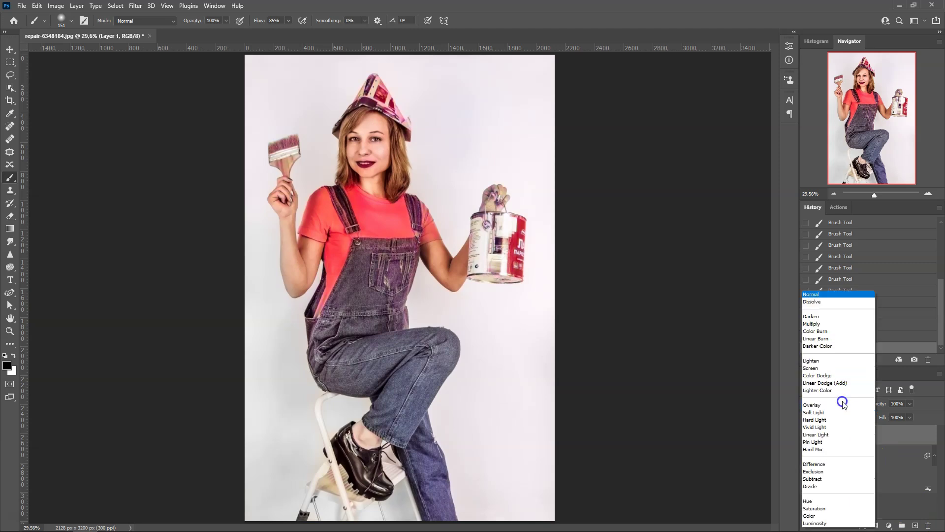
pyautogui.click(825, 515)
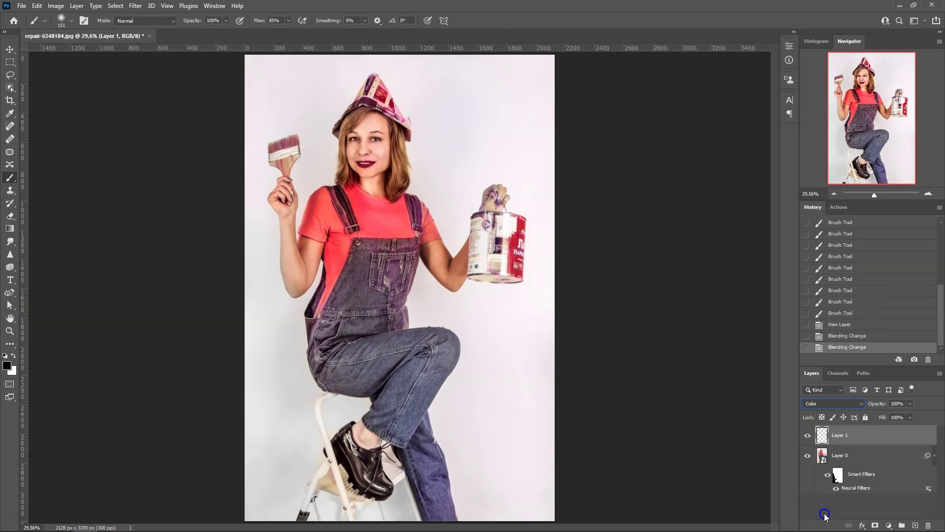
pyautogui.moveTo(862, 437)
pyautogui.mouseDown()
pyautogui.moveTo(863, 450)
pyautogui.moveTo(858, 430)
pyautogui.mouseUp()
pyautogui.click(928, 194)
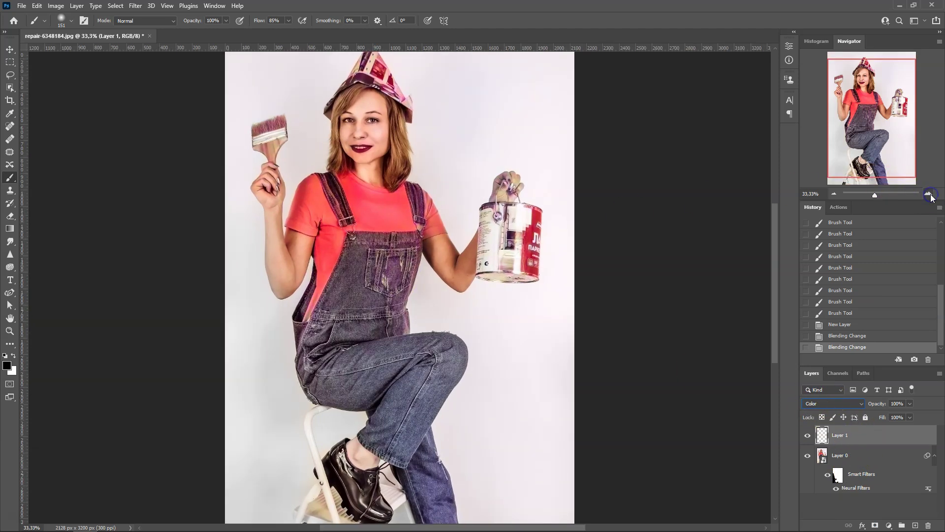
pyautogui.click(929, 194)
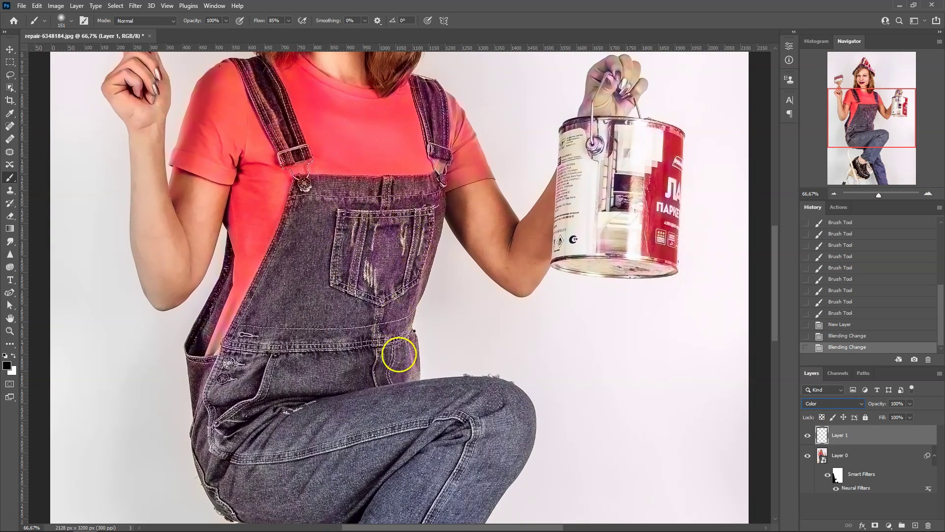
pyautogui.click(9, 112)
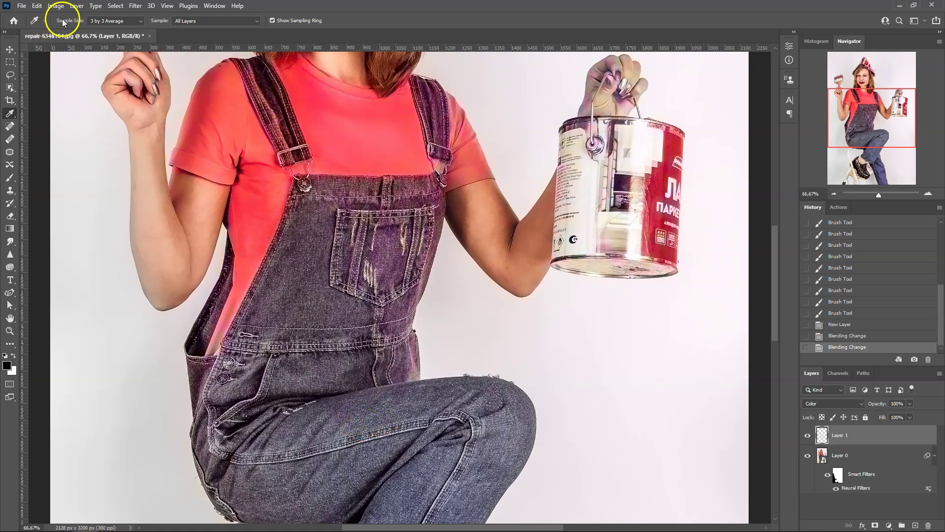
# - Set the Eyedropper sample size to 11 by 11 Average and sample the jeans' denim colour
pyautogui.click(122, 22)
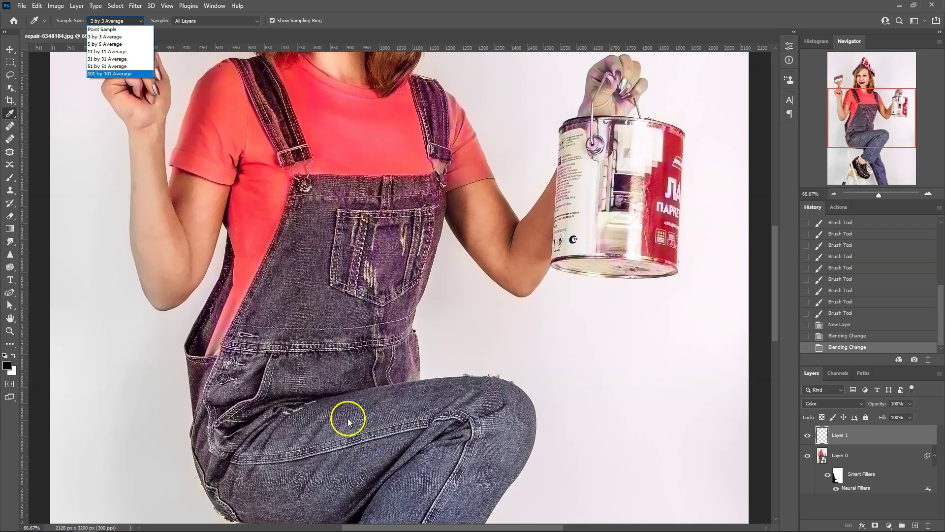
pyautogui.click(102, 53)
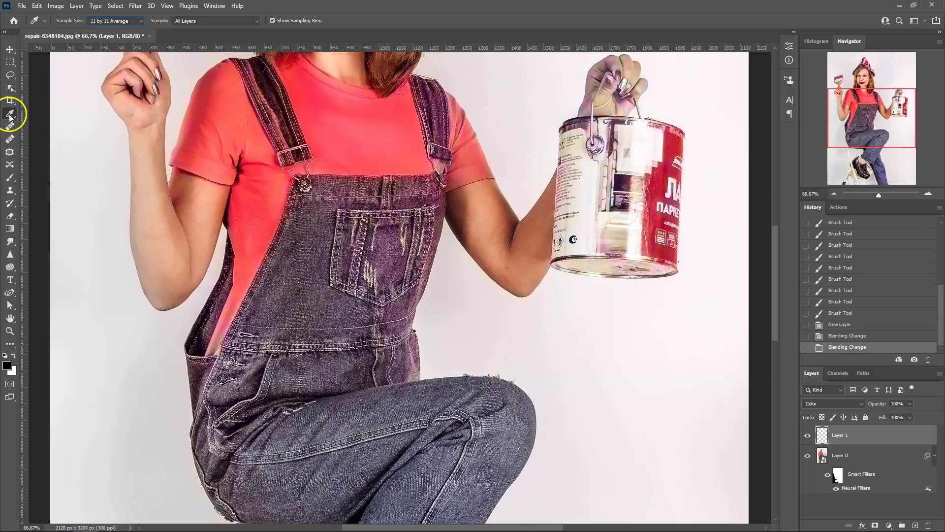
pyautogui.click(363, 410)
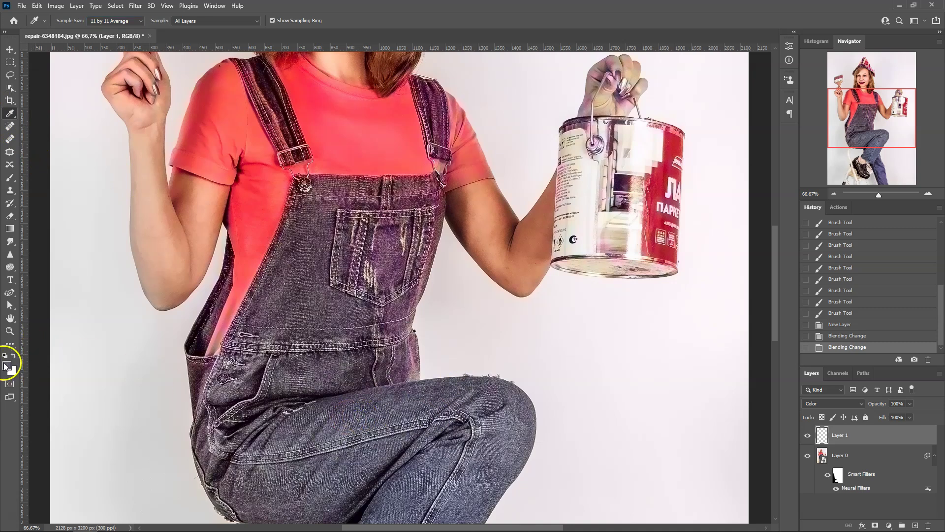
pyautogui.moveTo(357, 404); pyautogui.dragTo(337, 410)
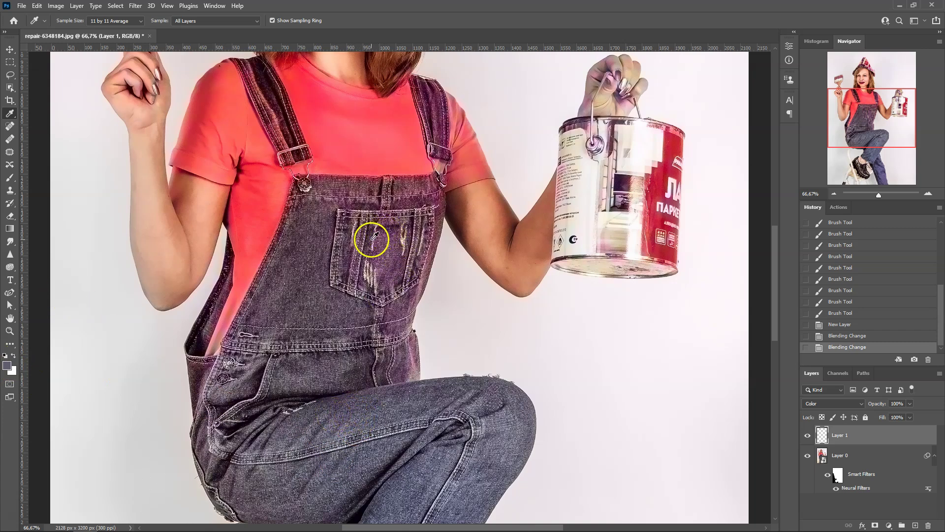
# - Paint the denim colour over the purplish bib and its left-strap edge on Layer 1
pyautogui.click(10, 179)
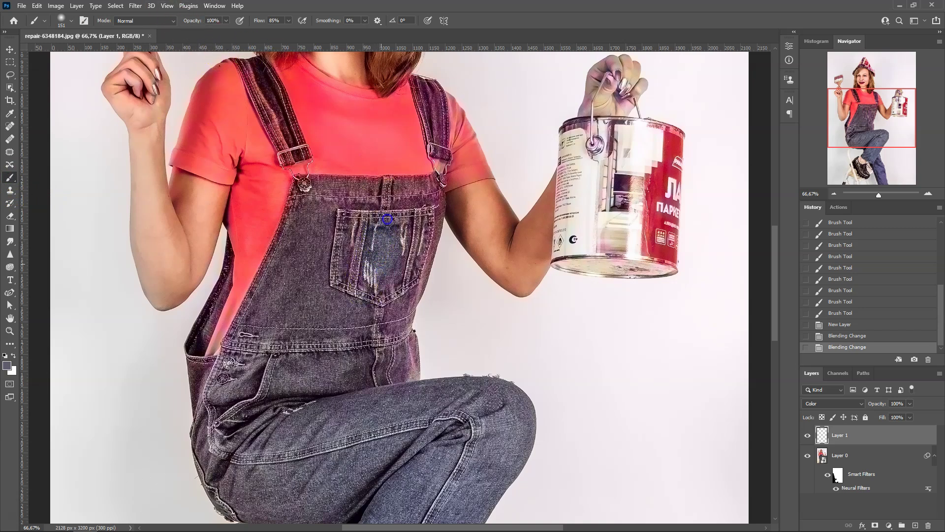
pyautogui.click(399, 363)
pyautogui.moveTo(351, 145); pyautogui.dragTo(351, 171)
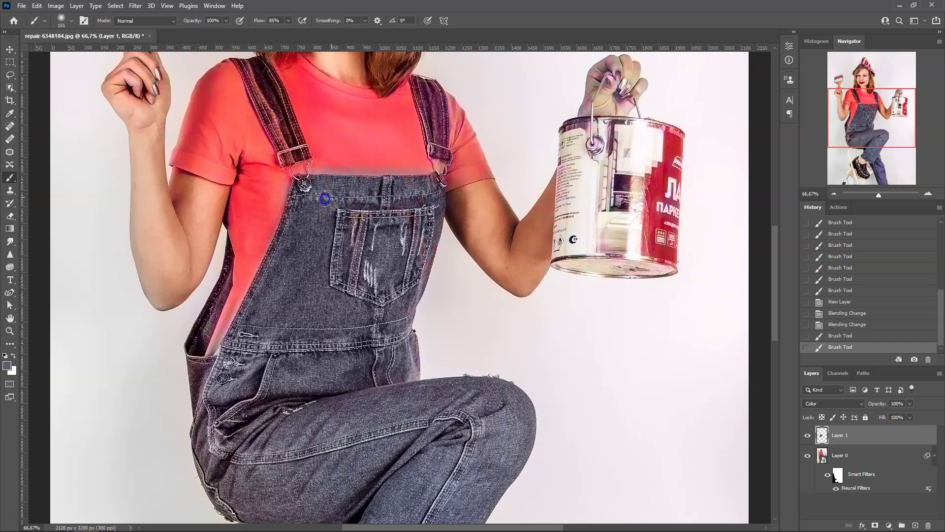
pyautogui.moveTo(282, 298); pyautogui.dragTo(268, 326)
pyautogui.click(291, 427)
pyautogui.click(391, 367)
pyautogui.click(205, 302)
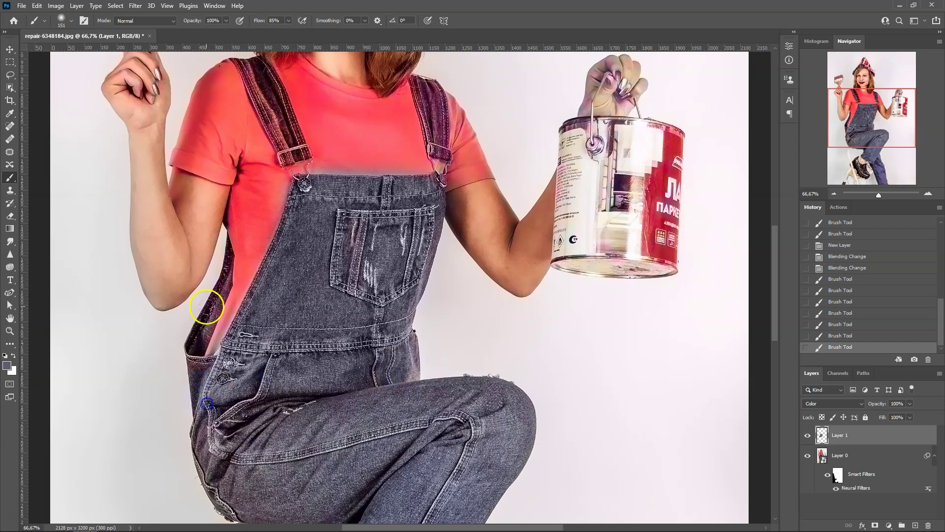
pyautogui.click(228, 254)
pyautogui.moveTo(208, 323); pyautogui.dragTo(204, 327)
pyautogui.click(192, 368)
pyautogui.moveTo(214, 274)
pyautogui.mouseDown()
pyautogui.moveTo(226, 248)
pyautogui.moveTo(225, 272)
pyautogui.mouseUp()
pyautogui.click(198, 344)
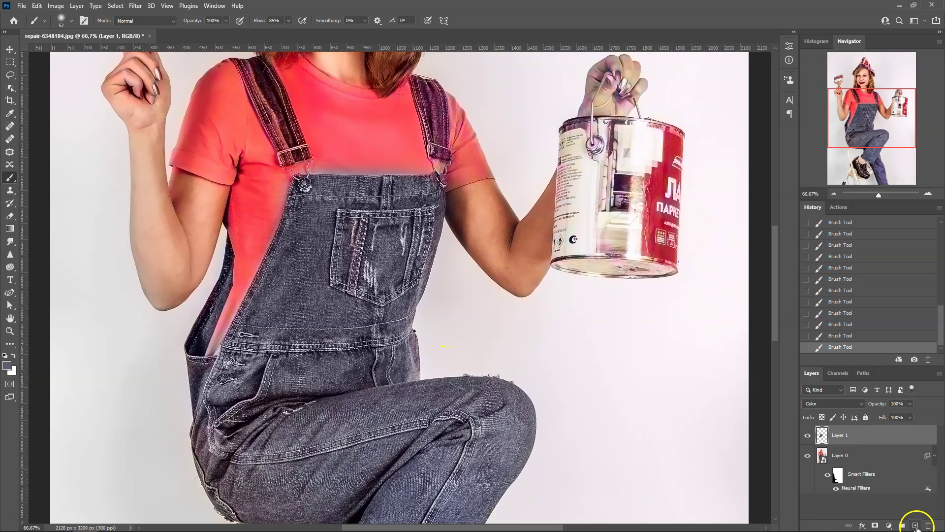
# - Add empty Layer 2, paint both straps denim on Layer 1, and lower Layer 1's opacity to about 75%
pyautogui.click(911, 523)
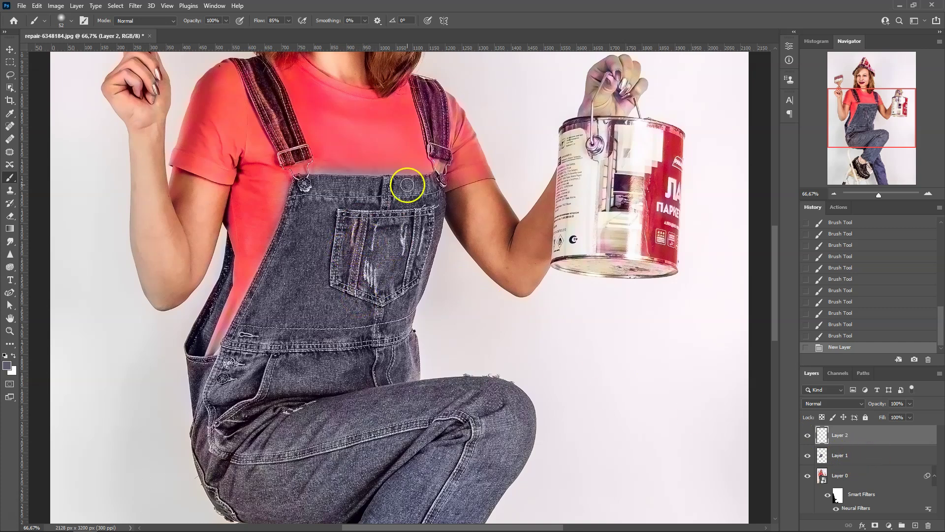
pyautogui.click(855, 452)
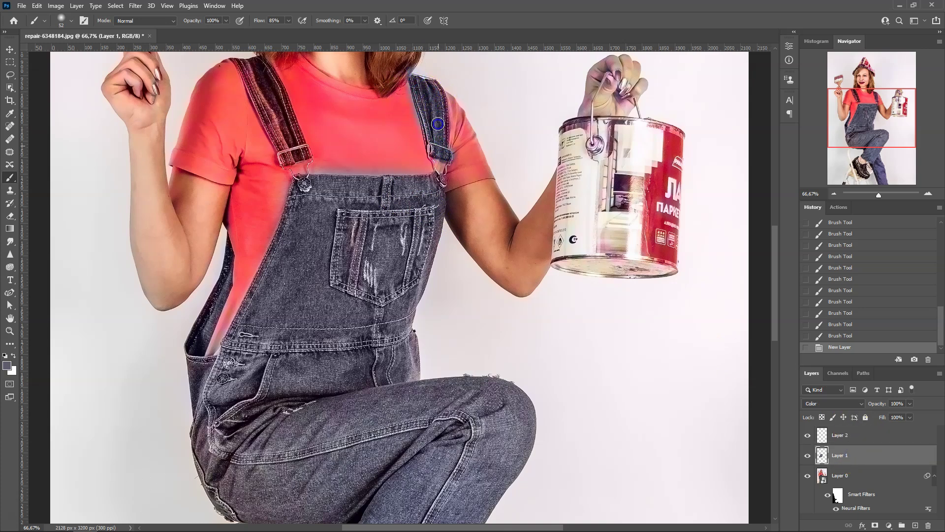
pyautogui.moveTo(434, 88); pyautogui.dragTo(443, 154)
pyautogui.click(298, 155)
pyautogui.moveTo(264, 95); pyautogui.dragTo(274, 128)
pyautogui.click(283, 159)
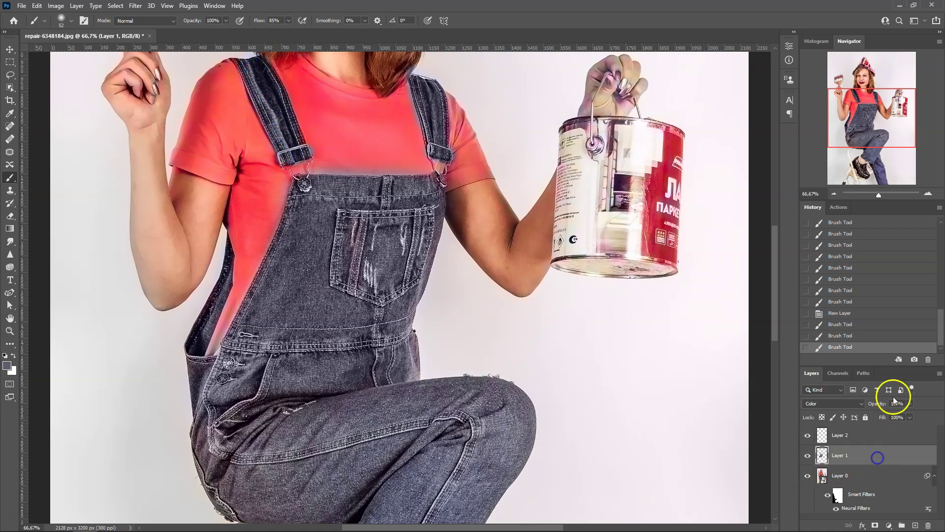
pyautogui.moveTo(910, 414); pyautogui.dragTo(888, 421)
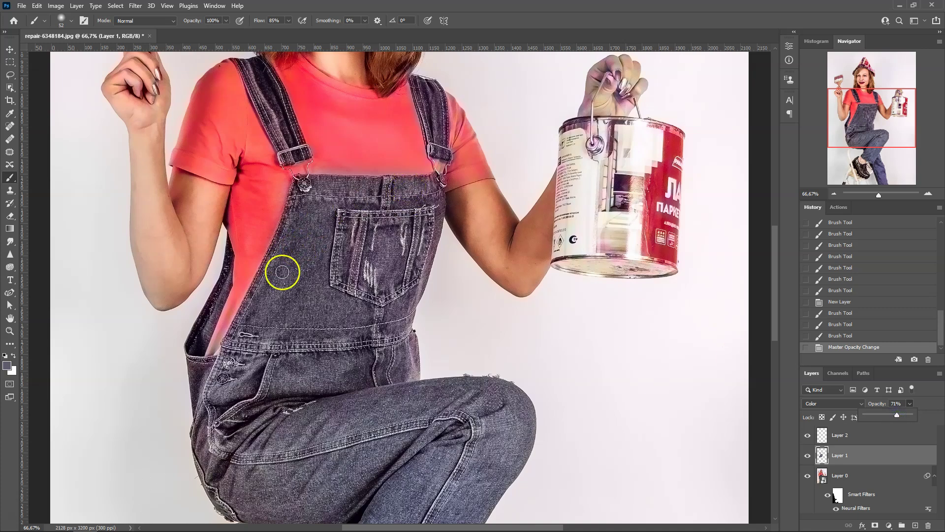
pyautogui.click(867, 434)
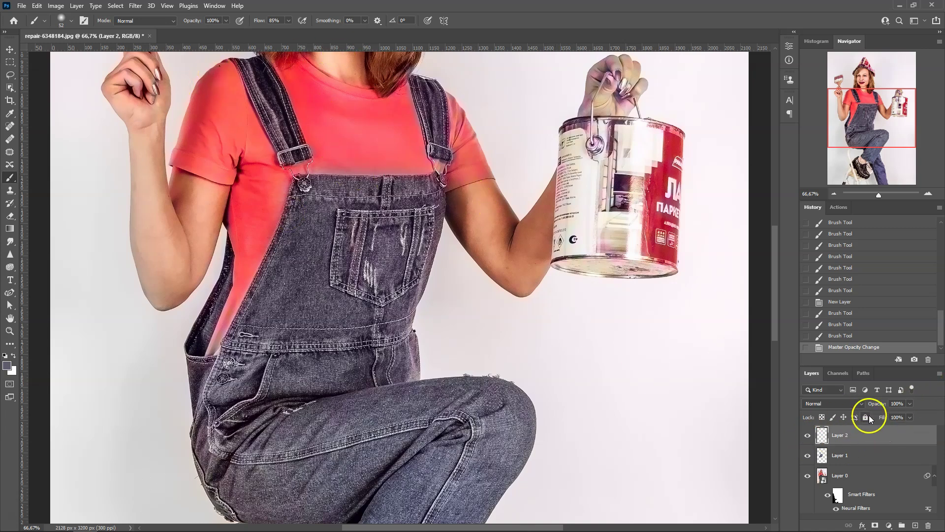
# - Sample the shirt's red, start painting the bib top, and set Layer 2 to Color blending
pyautogui.click(10, 114)
pyautogui.moveTo(336, 134); pyautogui.dragTo(338, 143)
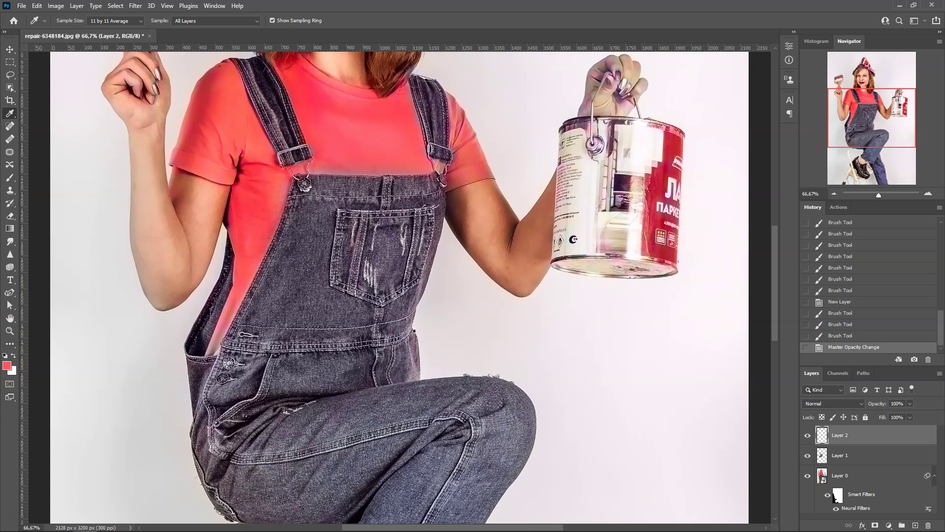
pyautogui.click(10, 178)
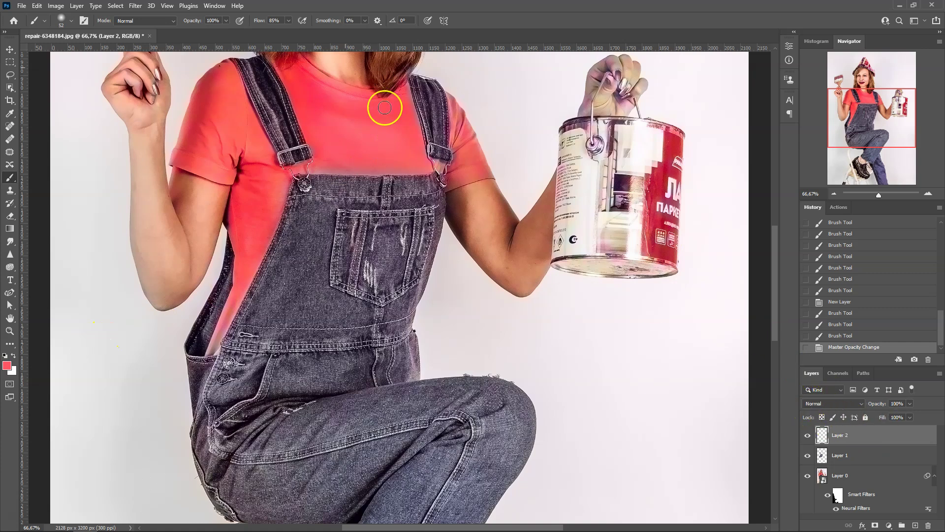
pyautogui.moveTo(301, 143)
pyautogui.mouseDown()
pyautogui.moveTo(369, 201)
pyautogui.moveTo(403, 168)
pyautogui.mouseUp()
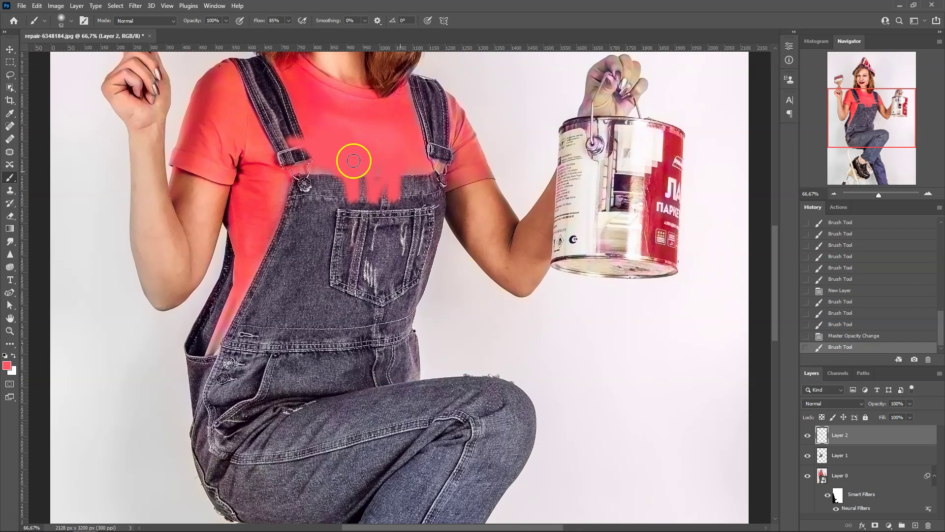
pyautogui.click(843, 404)
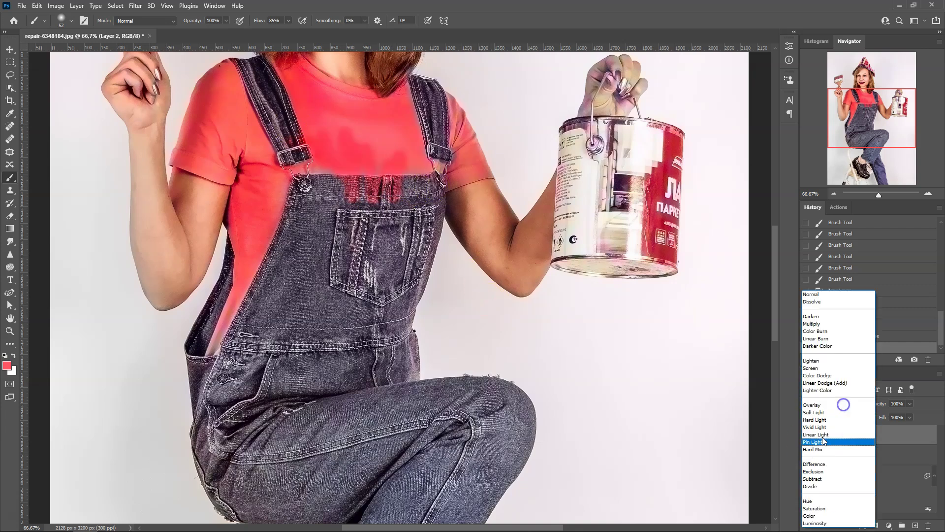
pyautogui.click(821, 516)
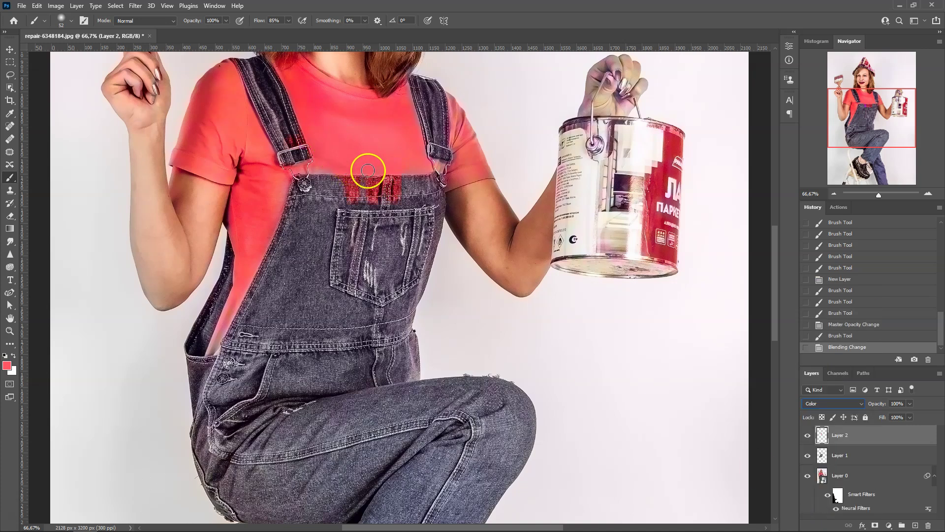
# - Paint red across the shirt, left sleeve and neckline on Layer 2
pyautogui.moveTo(369, 170); pyautogui.dragTo(386, 201)
pyautogui.moveTo(348, 164)
pyautogui.mouseDown()
pyautogui.moveTo(212, 352)
pyautogui.moveTo(210, 317)
pyautogui.mouseUp()
pyautogui.moveTo(295, 172); pyautogui.dragTo(315, 163)
pyautogui.moveTo(453, 164); pyautogui.dragTo(468, 169)
pyautogui.moveTo(181, 151); pyautogui.dragTo(269, 109)
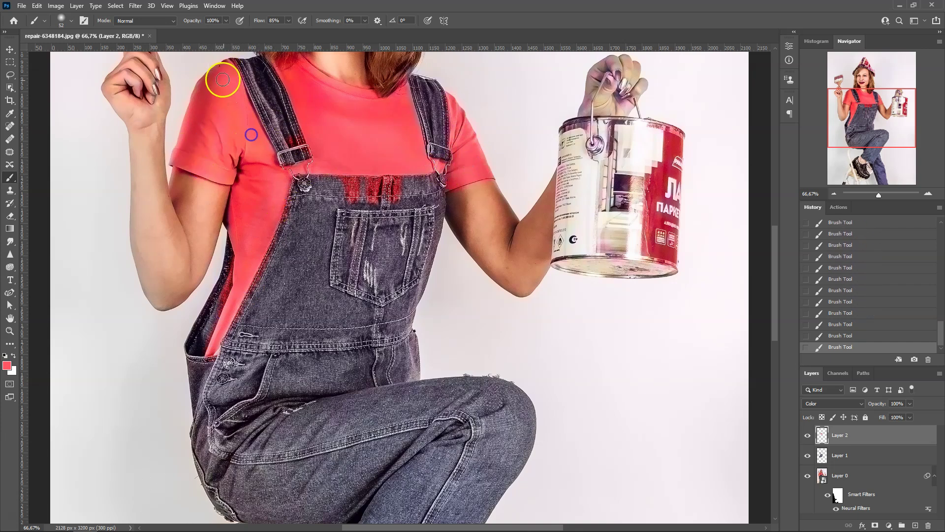
pyautogui.moveTo(259, 147); pyautogui.dragTo(220, 134)
pyautogui.click(197, 121)
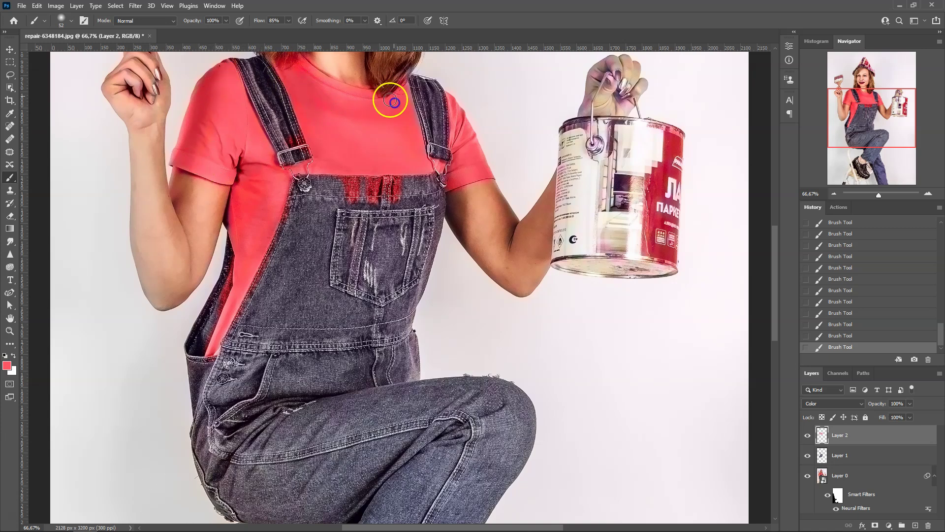
pyautogui.click(324, 160)
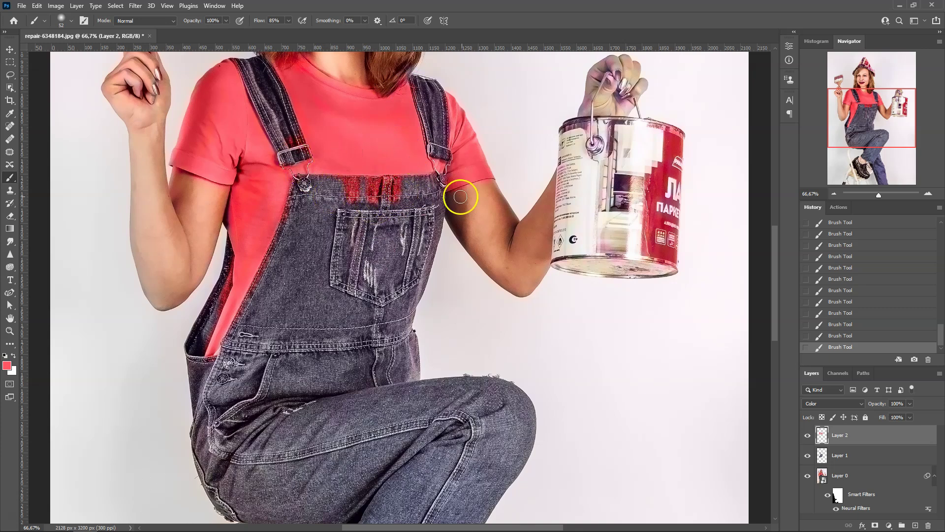
# - Add a layer mask to Layer 2 and paint out the red spill on the bib and strap edge
pyautogui.click(875, 526)
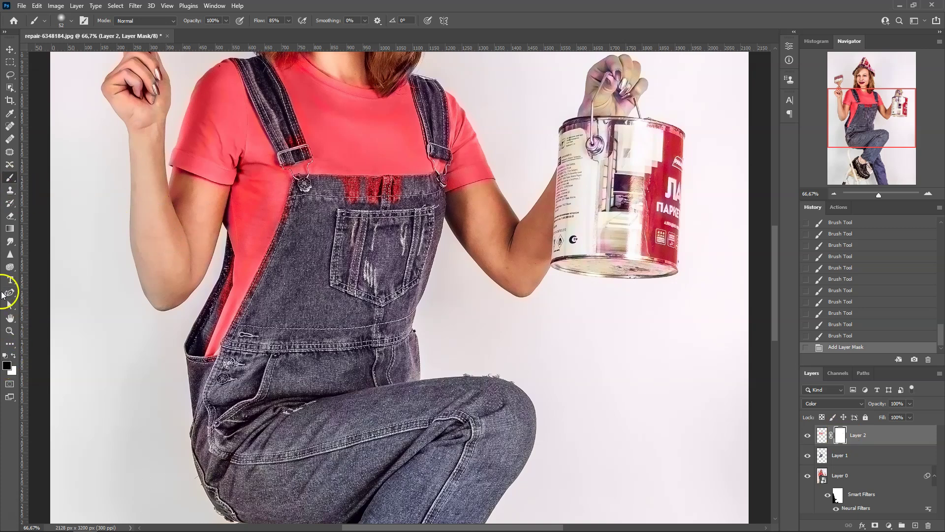
pyautogui.click(840, 434)
pyautogui.click(445, 154)
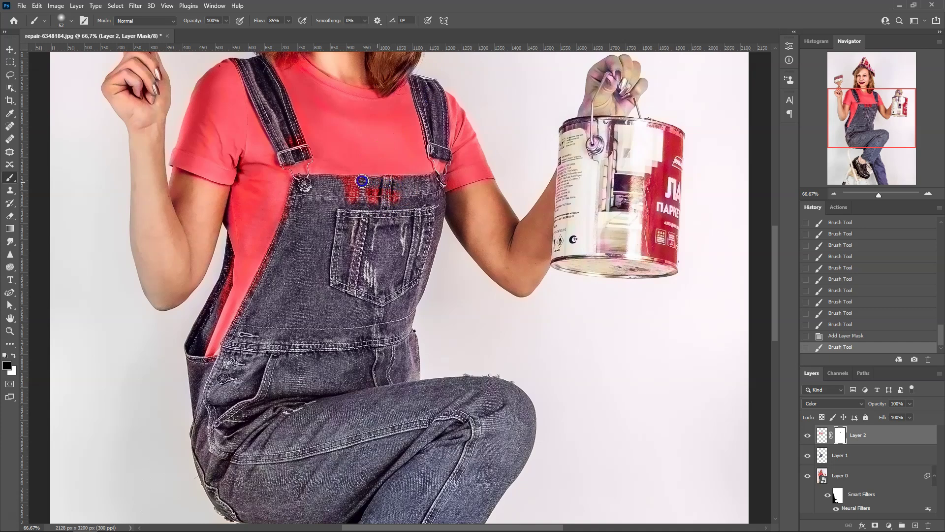
pyautogui.moveTo(374, 185); pyautogui.dragTo(331, 183)
pyautogui.moveTo(230, 263); pyautogui.dragTo(222, 298)
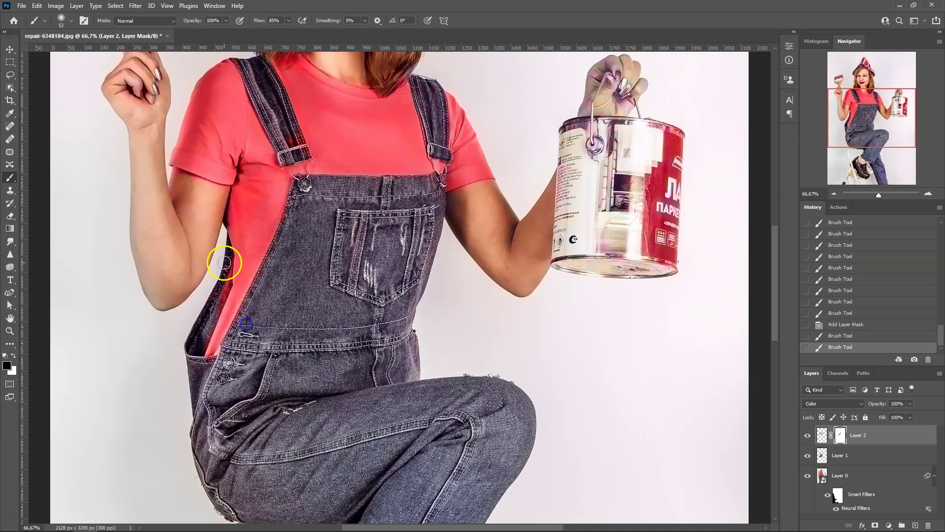
pyautogui.moveTo(233, 251); pyautogui.dragTo(217, 304)
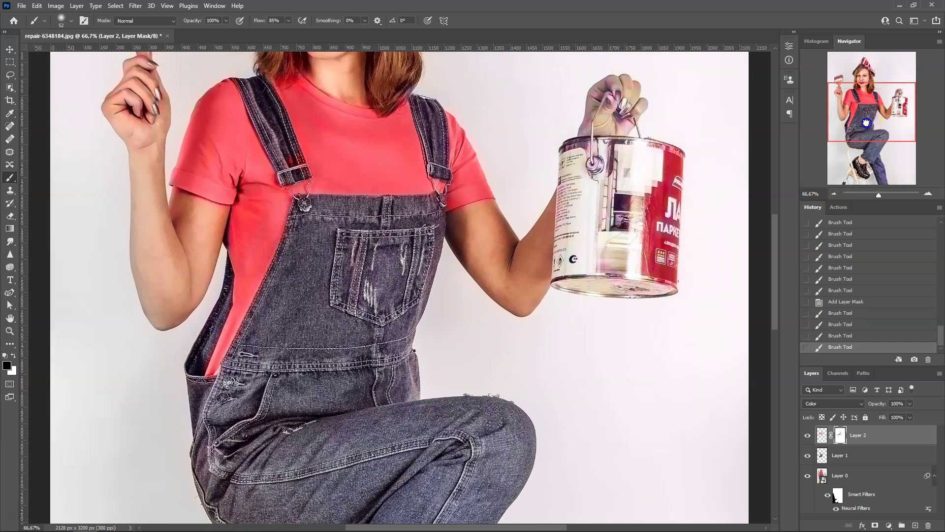
pyautogui.moveTo(639, 139); pyautogui.dragTo(626, 217)
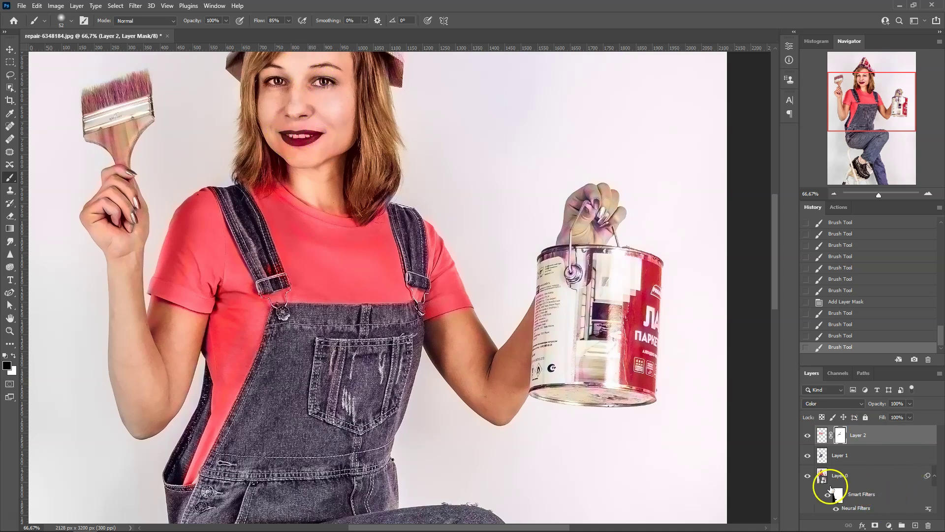
# - On the Neural Filters mask, set brush Flow to 27%, zoom in, and brighten both eye whites
pyautogui.click(860, 474)
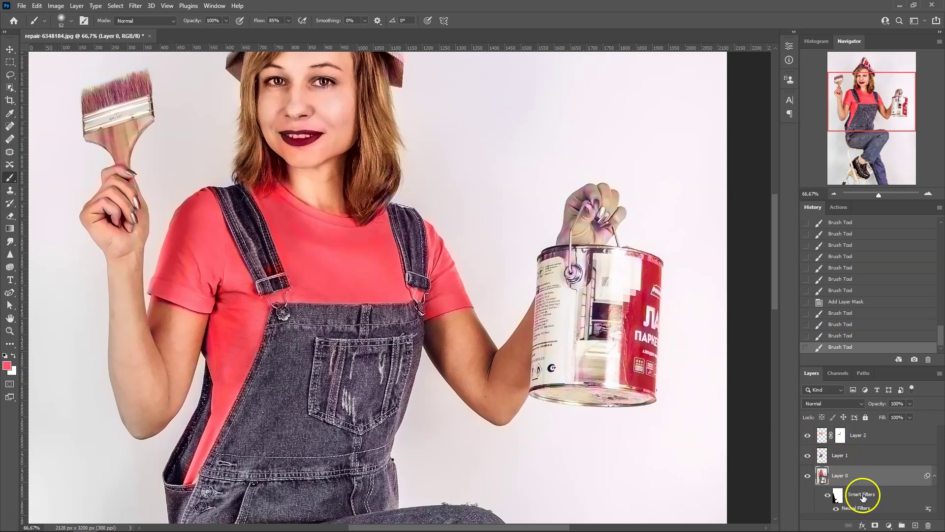
pyautogui.click(838, 495)
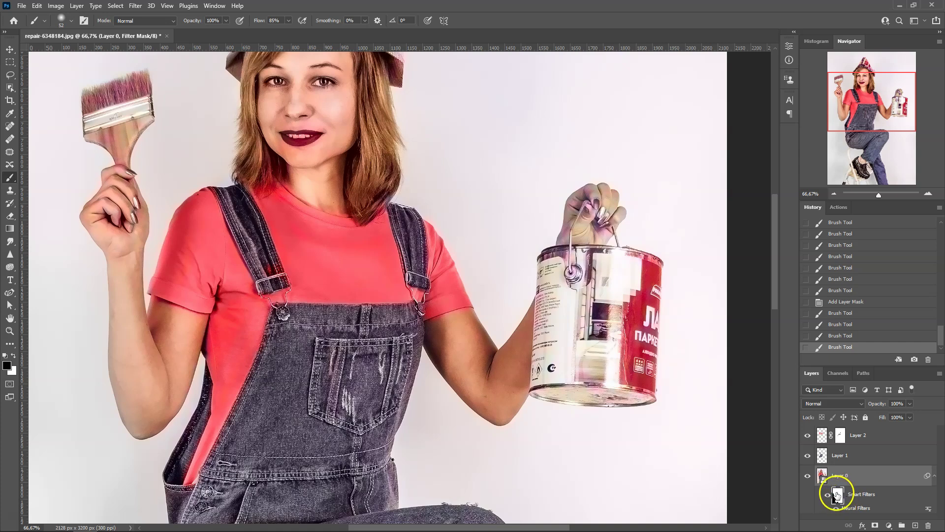
pyautogui.moveTo(842, 495); pyautogui.dragTo(830, 482)
pyautogui.keyDown('alt'); pyautogui.rightClick(306, 146); pyautogui.keyUp('alt')
pyautogui.click(288, 20)
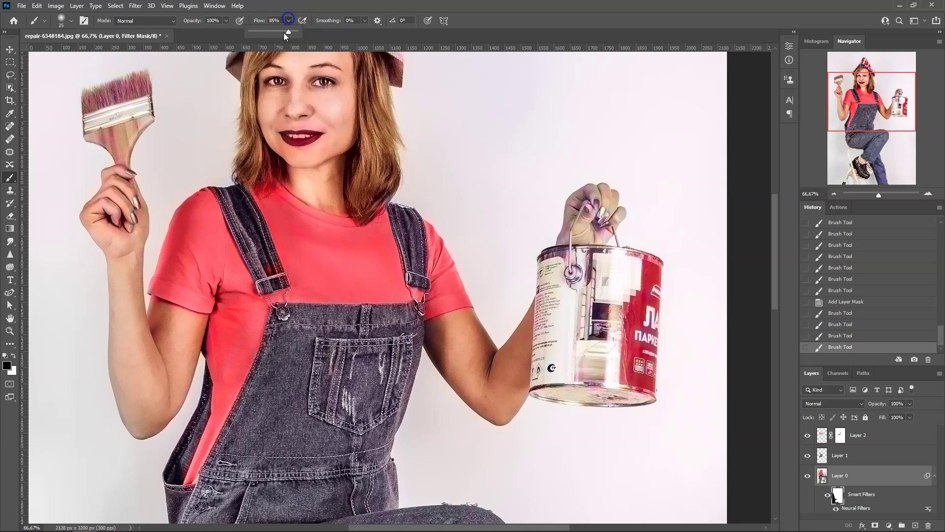
pyautogui.moveTo(262, 32); pyautogui.dragTo(263, 32)
pyautogui.click(928, 194)
pyautogui.click(929, 194)
pyautogui.moveTo(872, 110); pyautogui.dragTo(863, 85)
pyautogui.moveTo(366, 90); pyautogui.dragTo(357, 90)
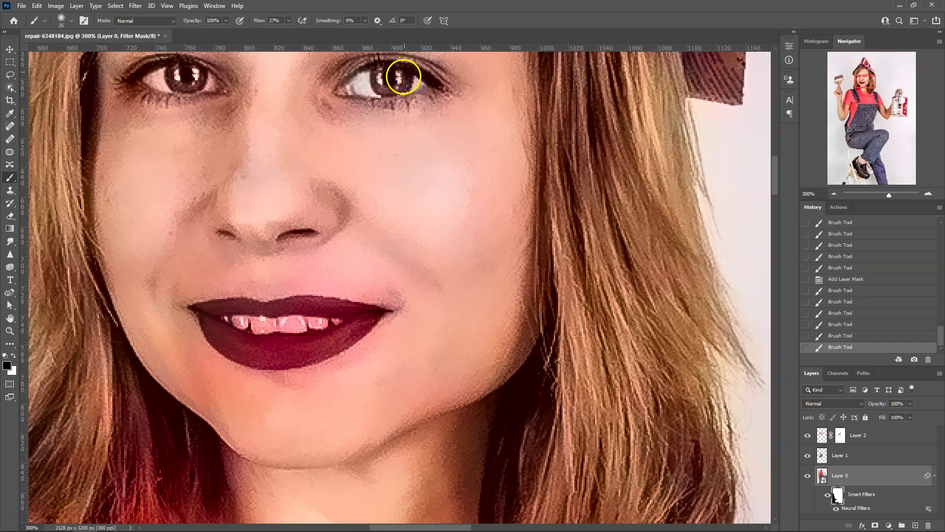
pyautogui.click(157, 83)
pyautogui.click(211, 83)
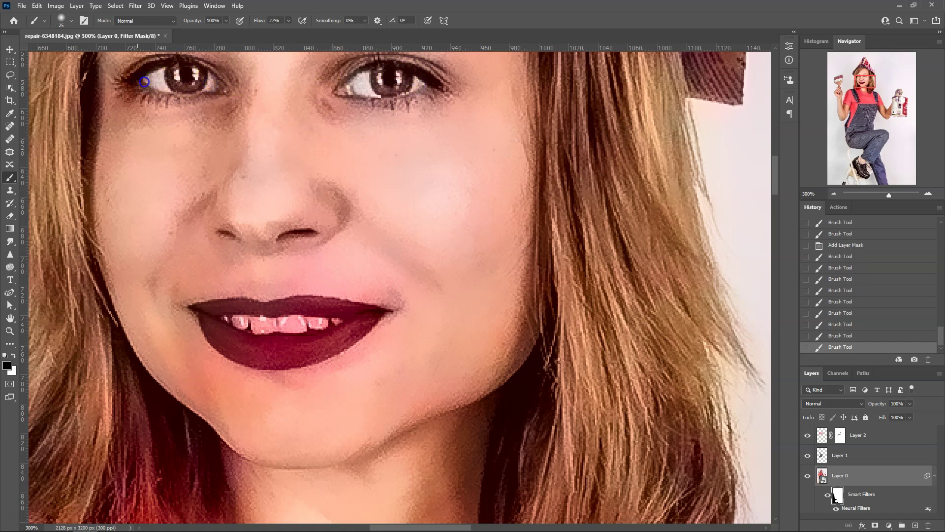
# - Resize the brush and paint the teeth clean white on the filter mask
pyautogui.keyDown('alt'); pyautogui.rightClick(291, 336); pyautogui.keyUp('alt')
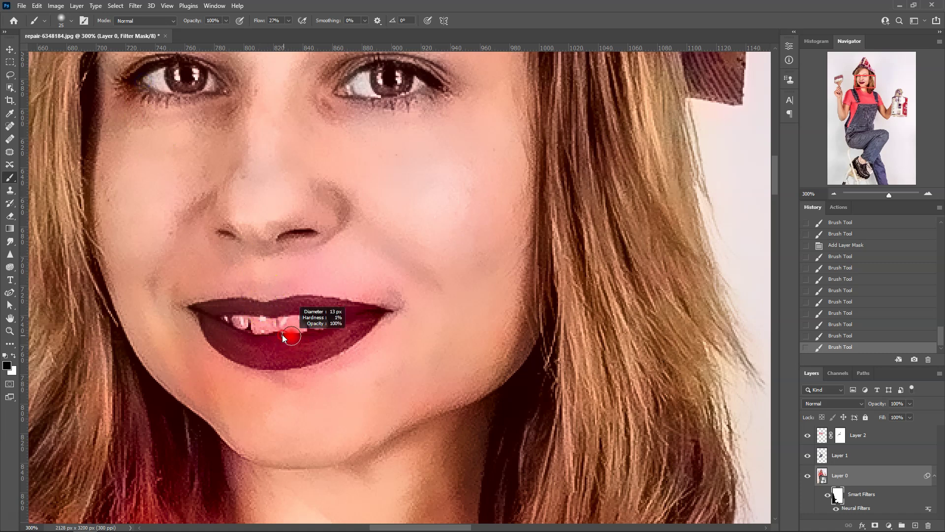
pyautogui.moveTo(295, 324); pyautogui.dragTo(338, 318)
pyautogui.moveTo(232, 321); pyautogui.dragTo(324, 319)
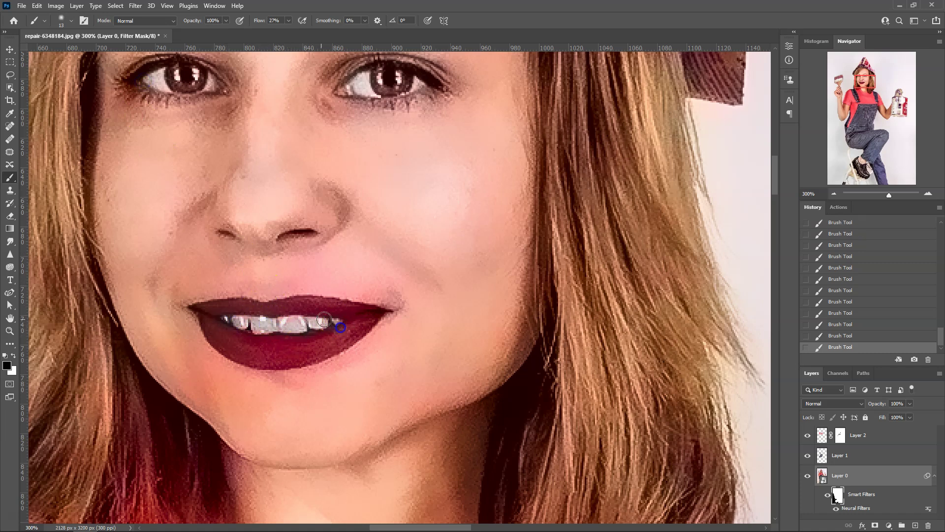
pyautogui.click(237, 322)
pyautogui.moveTo(293, 324); pyautogui.dragTo(303, 326)
pyautogui.moveTo(303, 323); pyautogui.dragTo(307, 325)
pyautogui.click(834, 193)
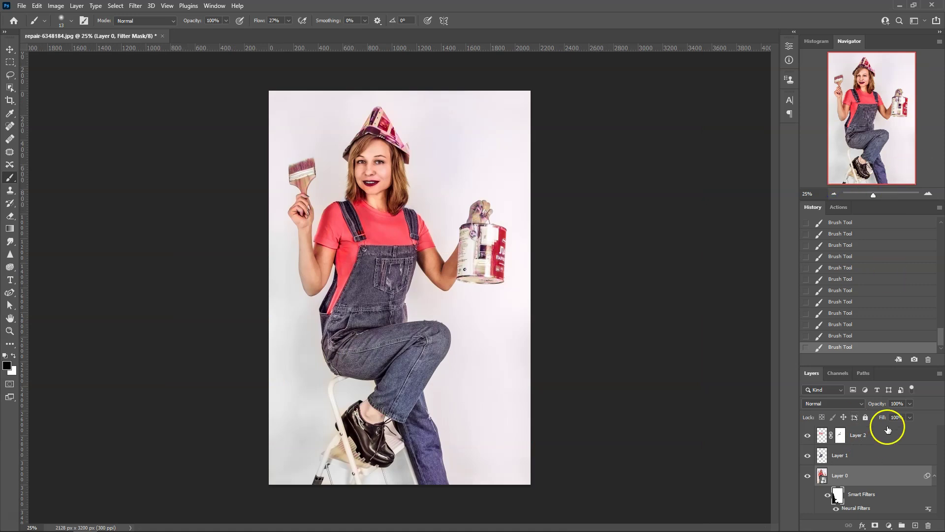
# - Add new Layer 3 above the shirt layer and sample the skin tone from the arm
pyautogui.click(888, 434)
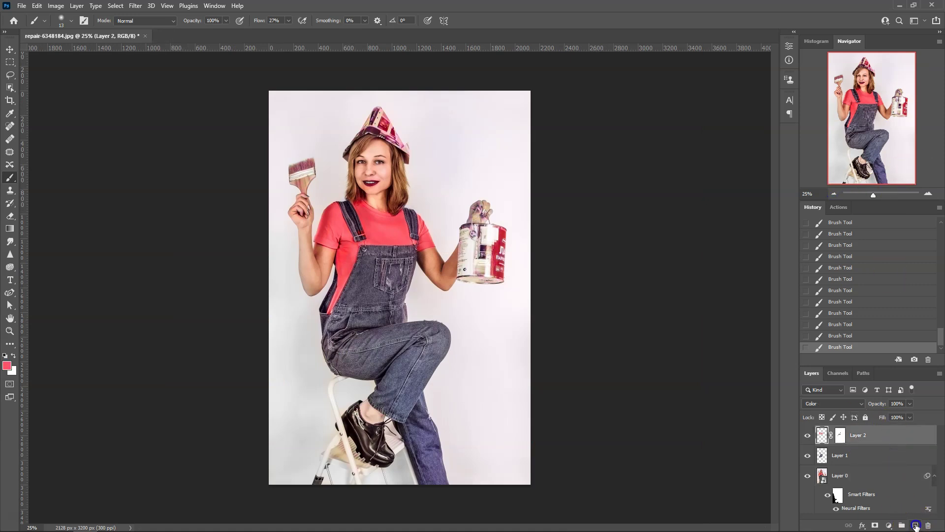
pyautogui.click(916, 525)
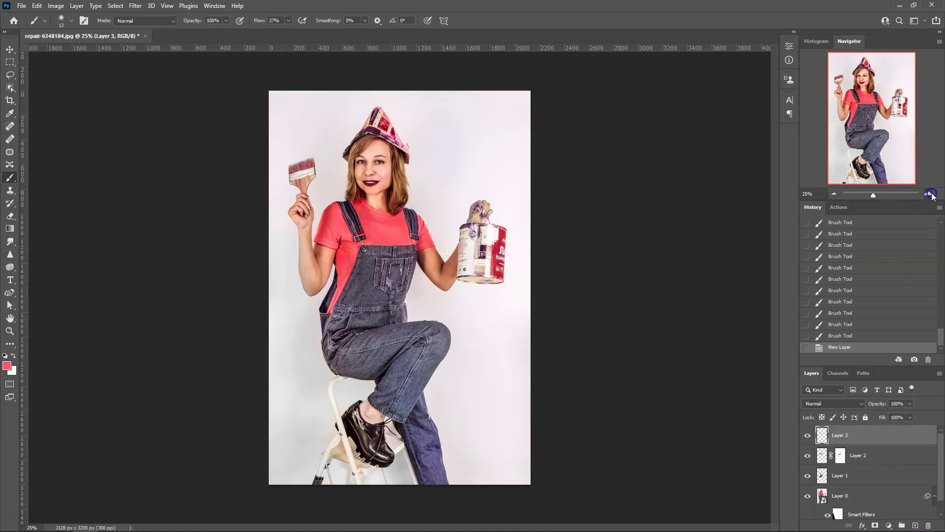
pyautogui.click(932, 195)
pyautogui.moveTo(886, 128); pyautogui.dragTo(915, 86)
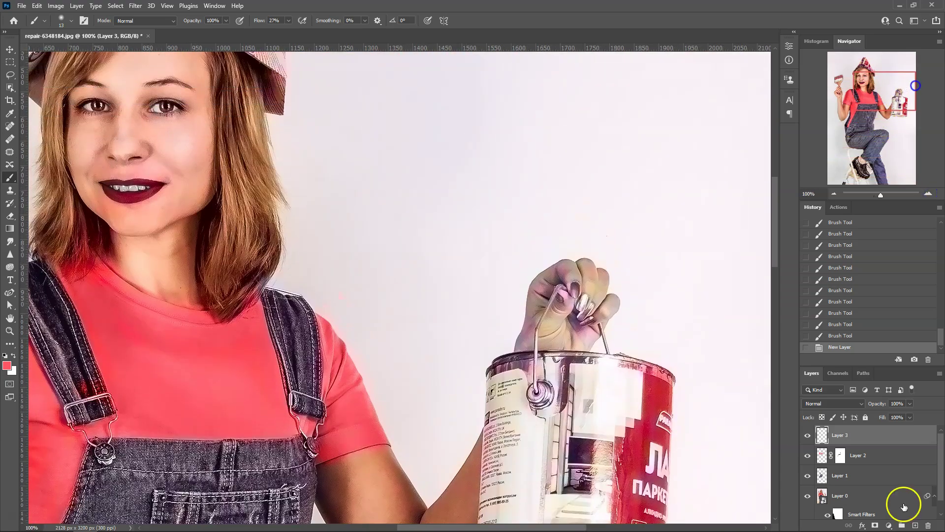
pyautogui.click(9, 115)
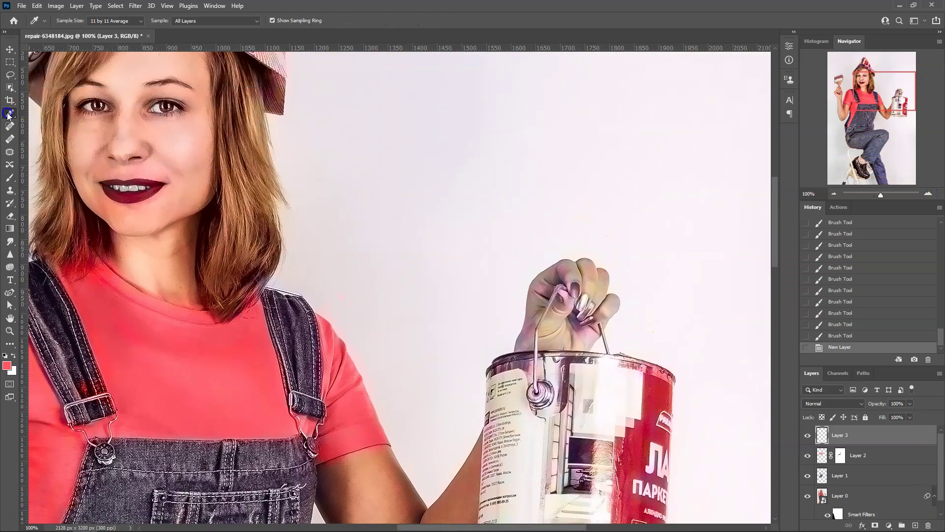
pyautogui.click(372, 485)
# - Set Layer 3 to Color blending and tint the fingers on the can with a ~49 px brush at 52% flow
pyautogui.click(9, 180)
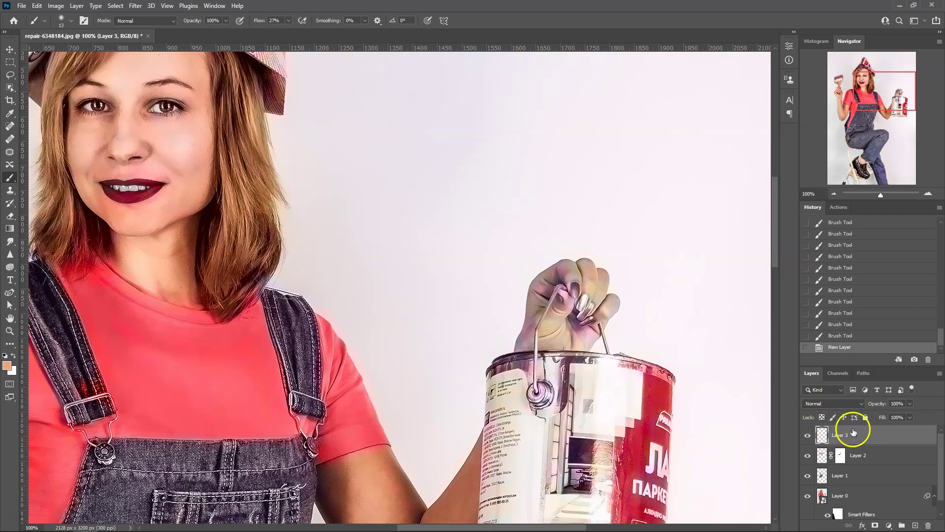
pyautogui.click(837, 403)
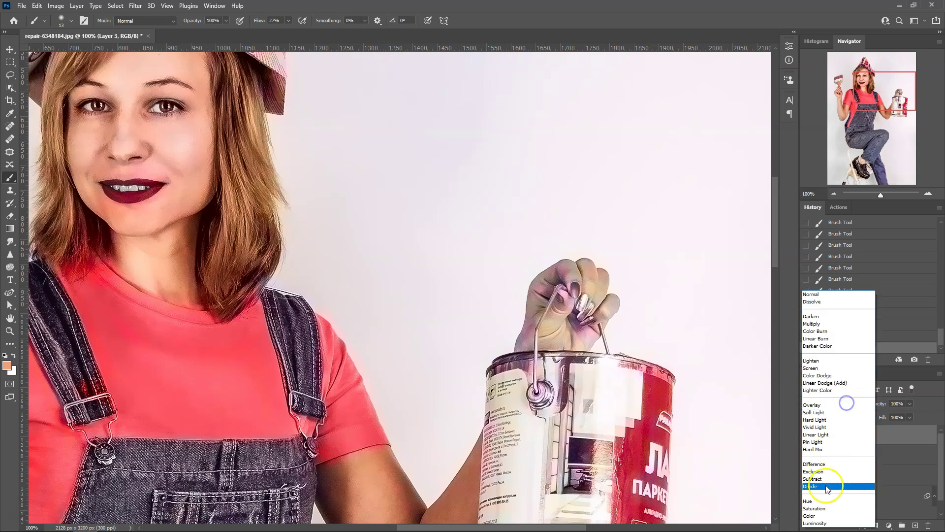
pyautogui.click(827, 516)
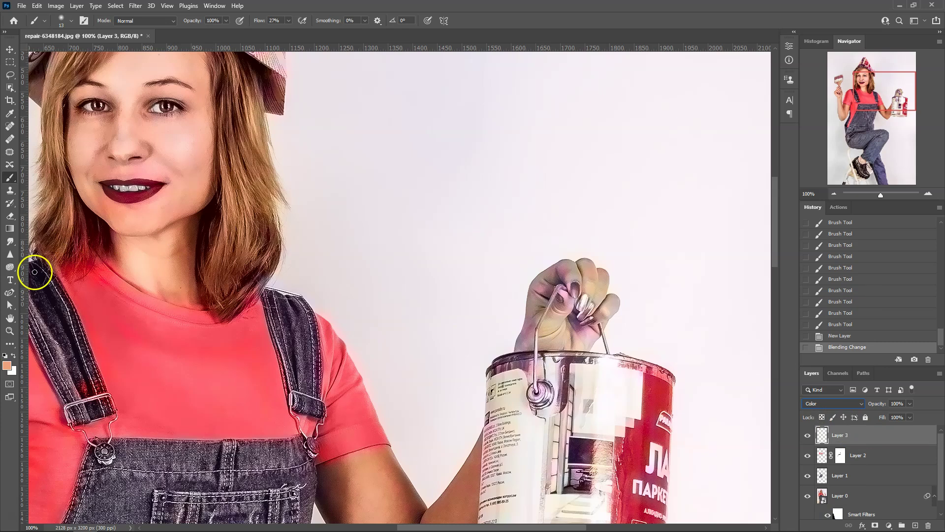
pyautogui.click(288, 21)
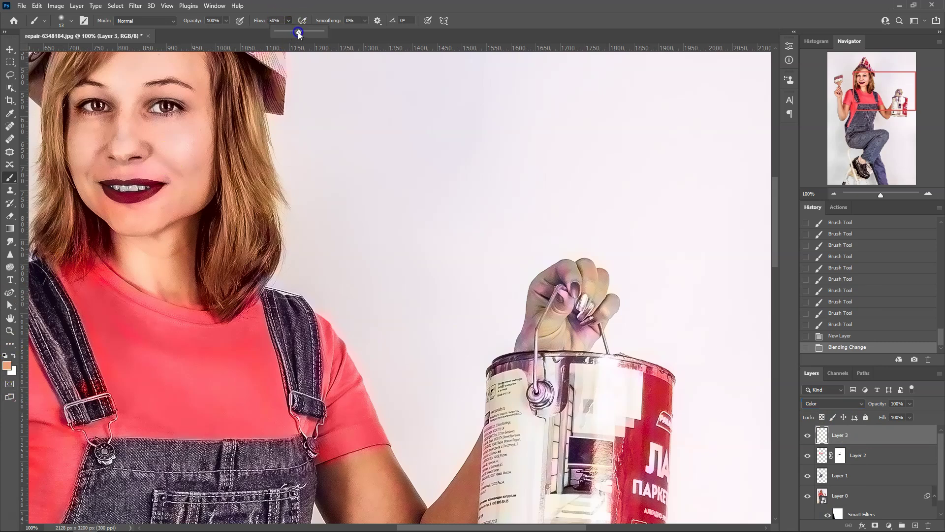
pyautogui.click(562, 311)
pyautogui.moveTo(561, 311); pyautogui.dragTo(573, 314)
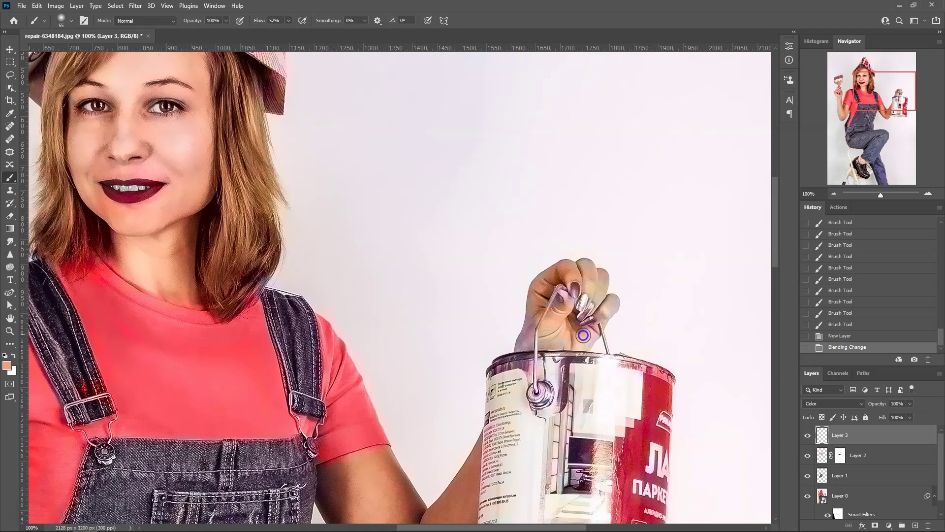
pyautogui.moveTo(538, 290); pyautogui.dragTo(578, 275)
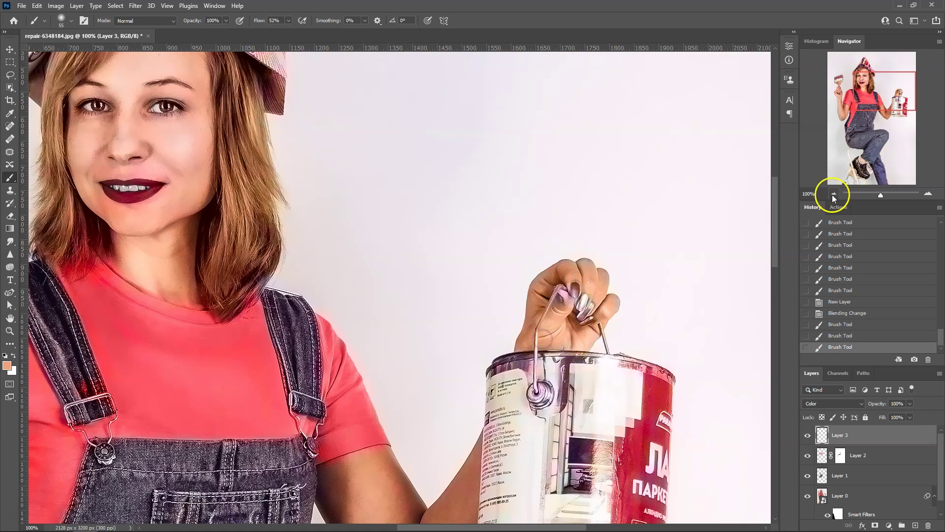
# - Zoom out in the Navigator until the entire colorized photo fits the window
pyautogui.click(834, 194)
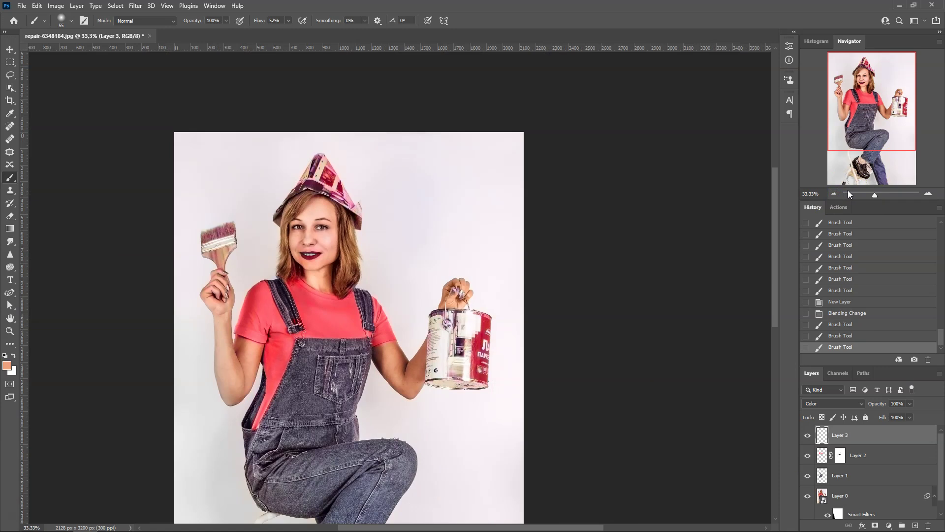
pyautogui.click(848, 191)
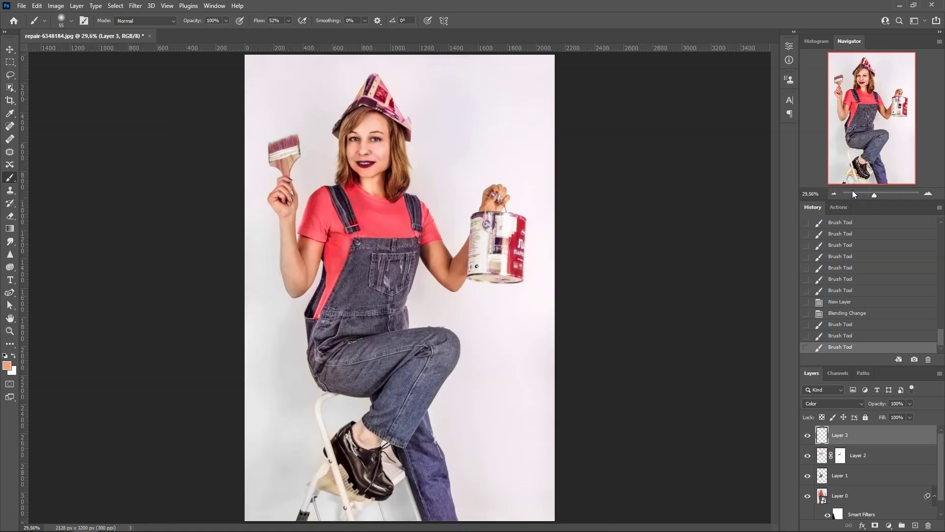